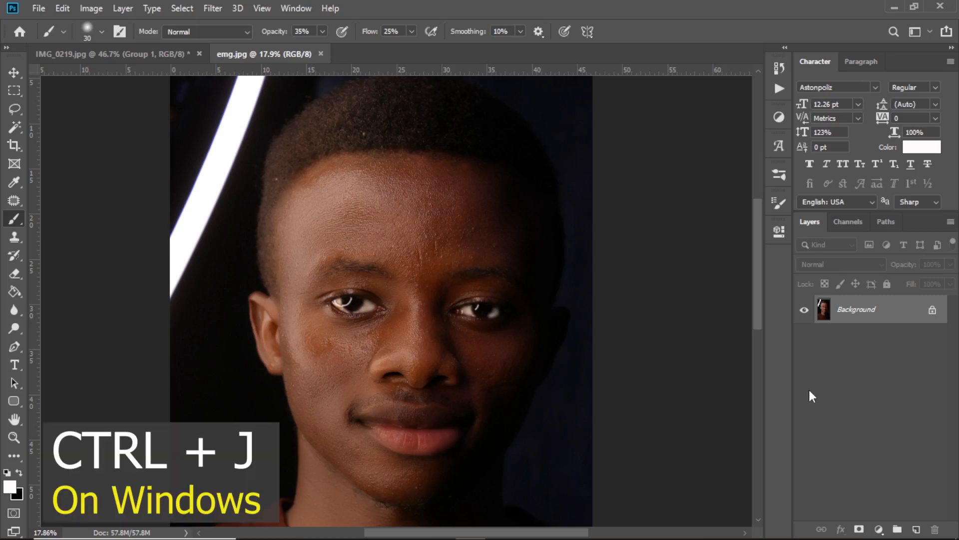
Duplicate the Background layer and rename the copy as effect.
key("ctrl+j")
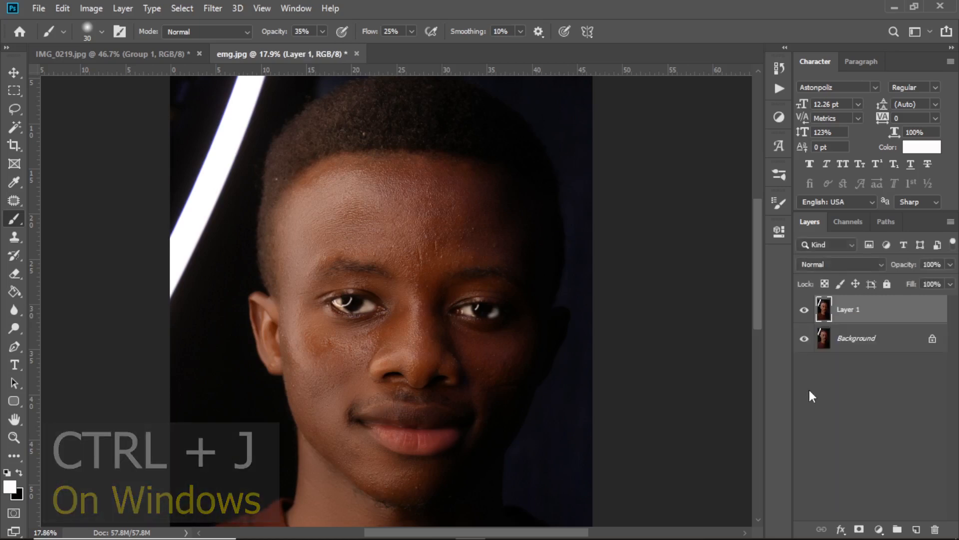
double_click(847, 309)
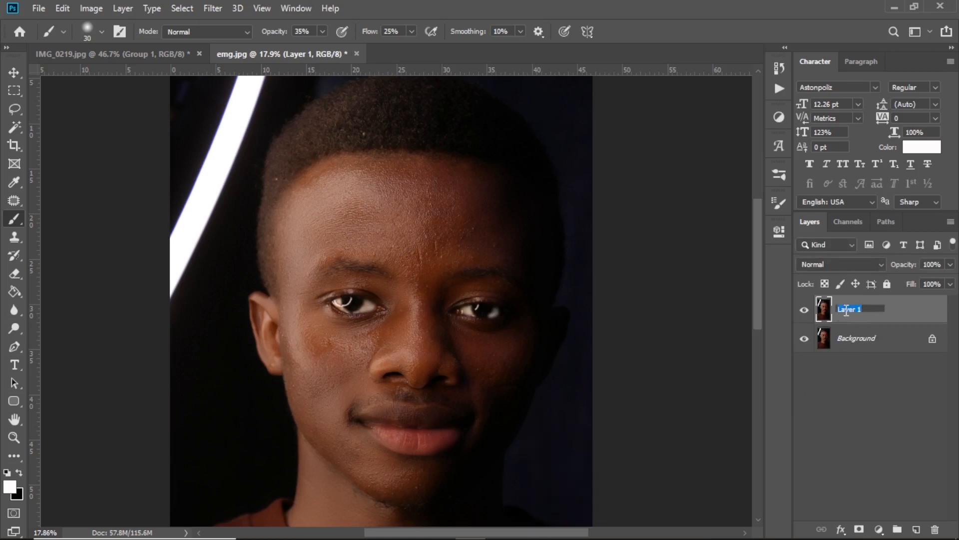
type("effect")
key("Return")
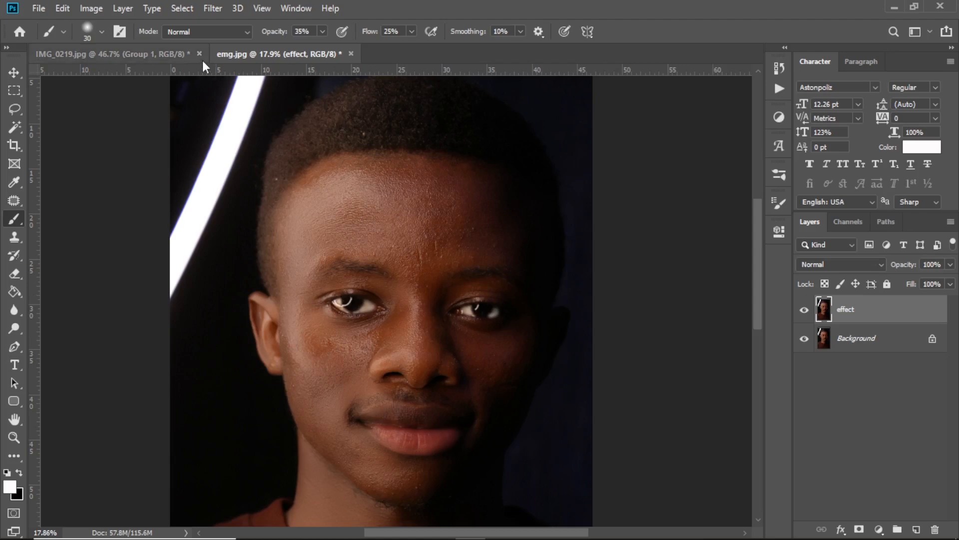
Add a vertical guide at the 50% position of the photo.
left_click(262, 9)
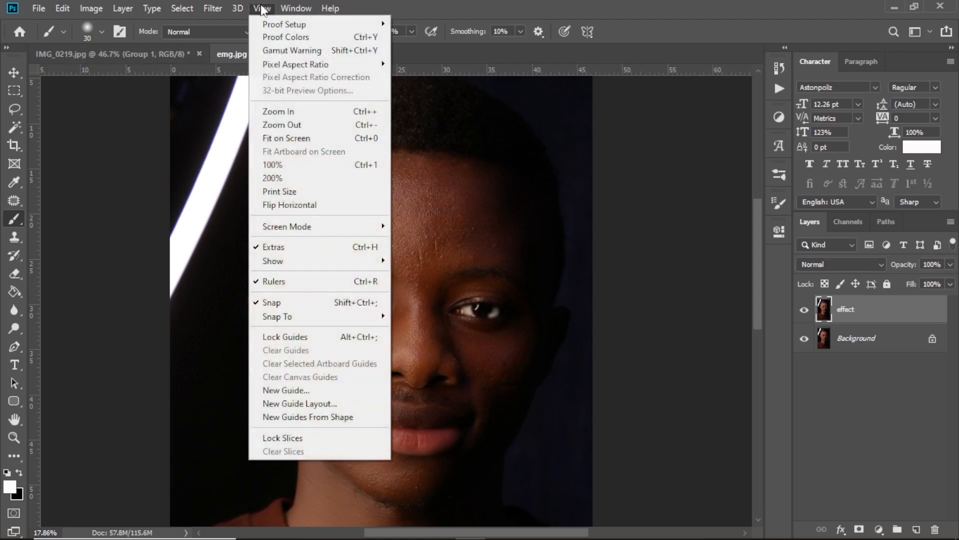
left_click(305, 390)
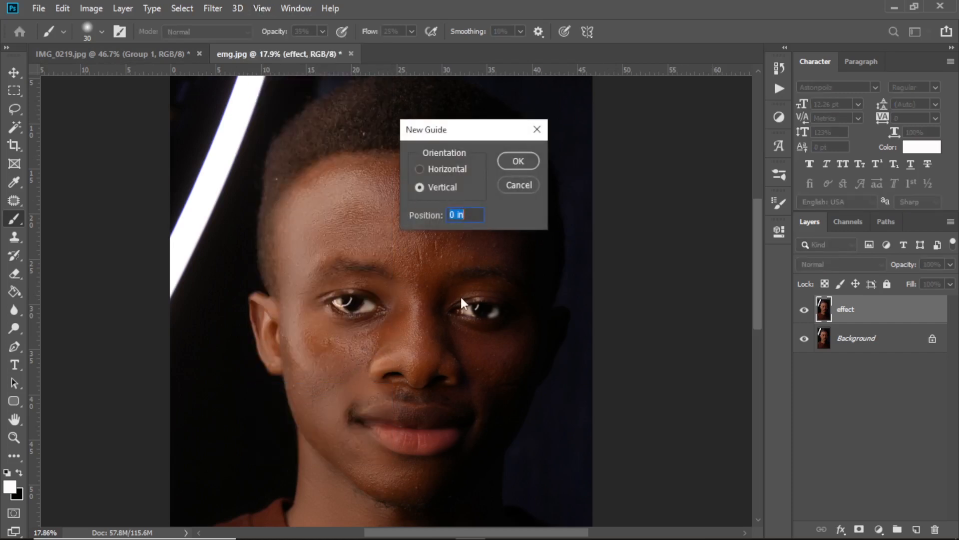
type("50%")
key("Return")
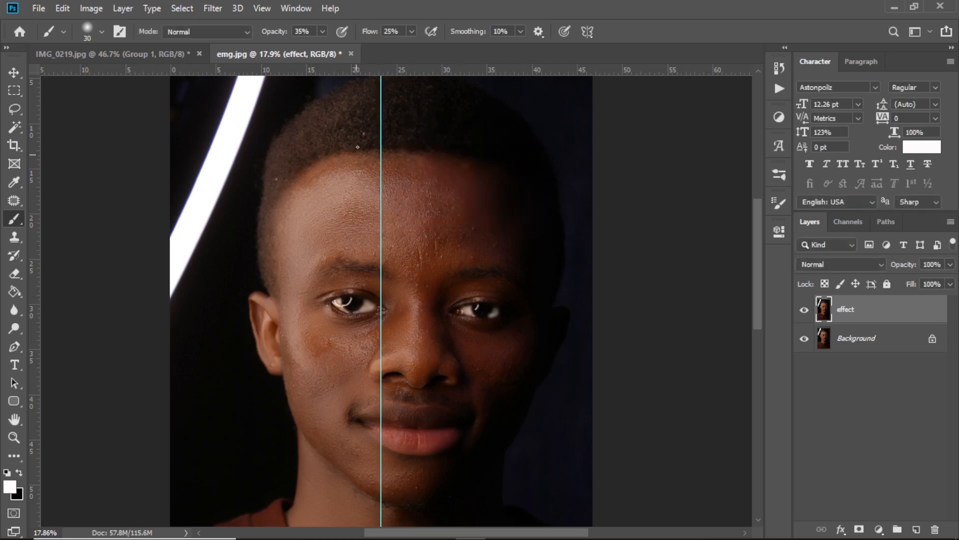
Choose the Hard Round brush with 100% hardness and enlarge it to 1102 px.
scroll(370, 240, "up", 3)
scroll(359, 232, "up", 3)
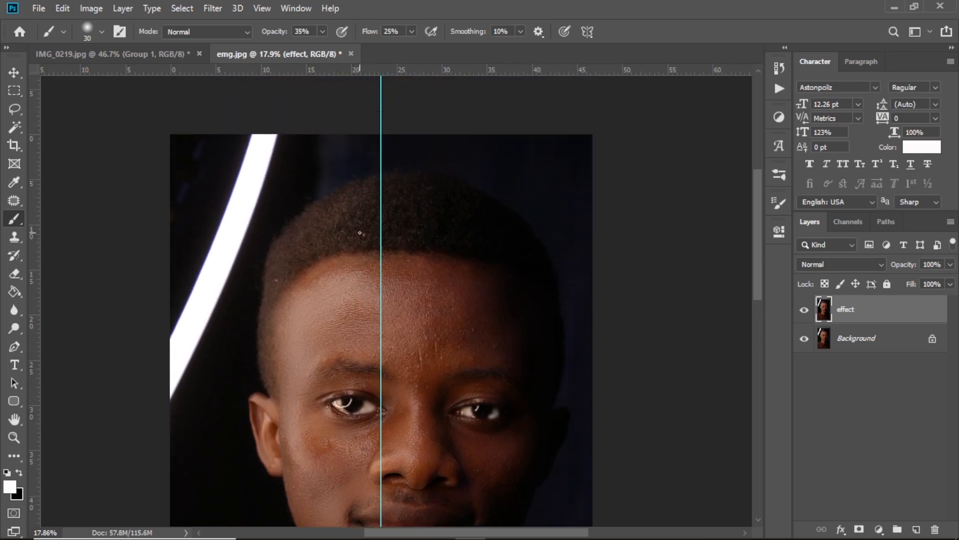
scroll(360, 233, "down", 3)
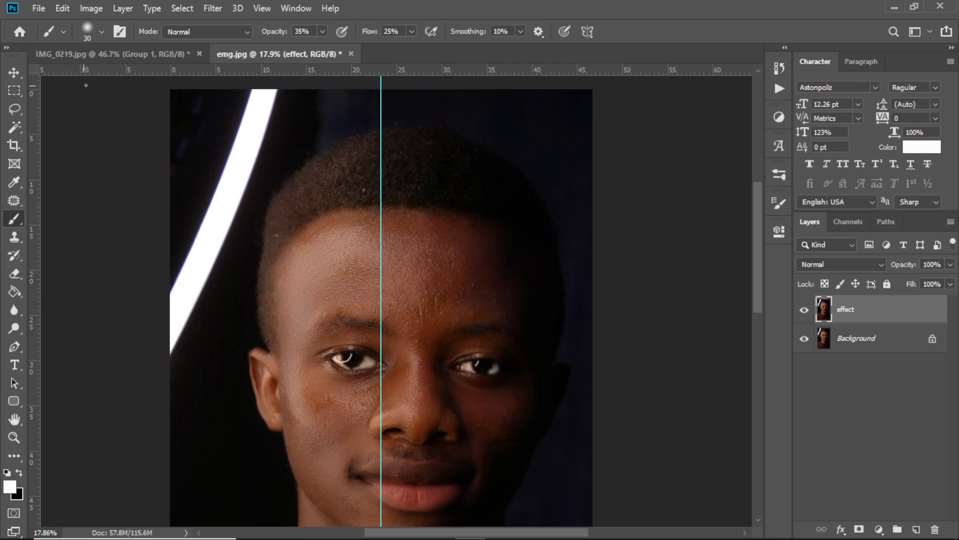
left_click(102, 32)
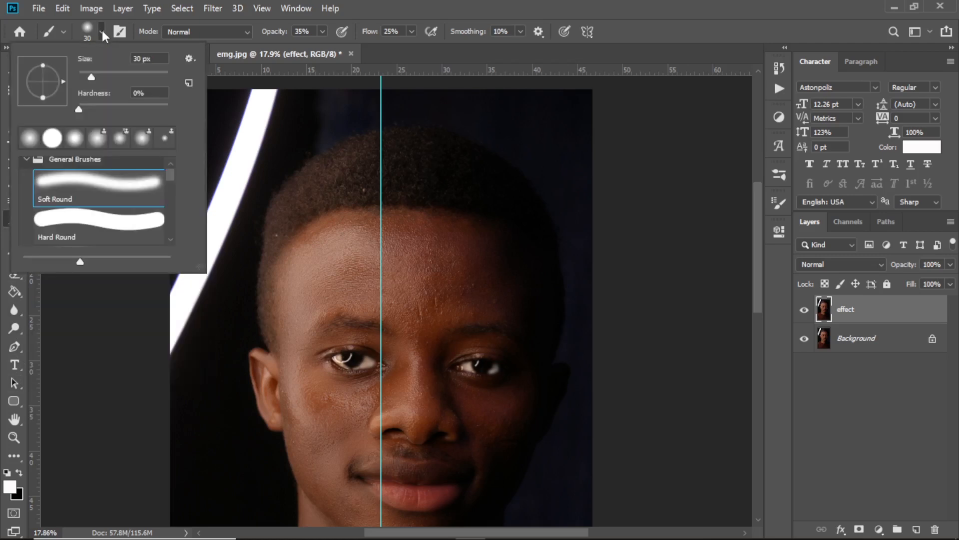
left_click(72, 227)
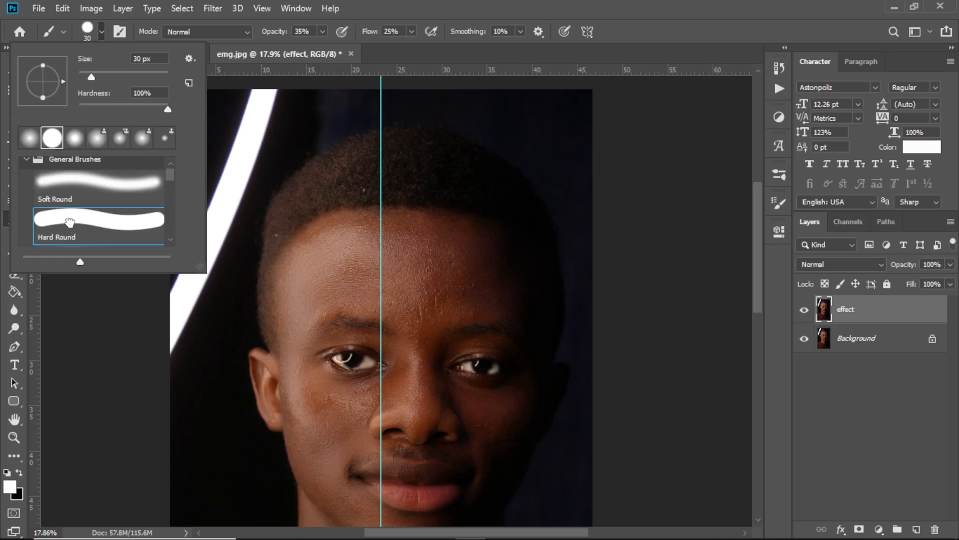
left_click(280, 223)
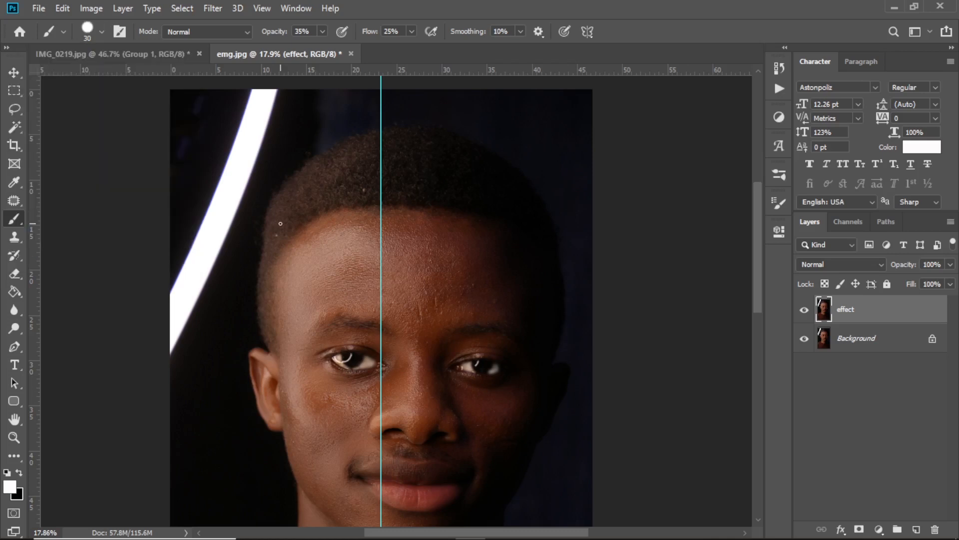
left_click(102, 32)
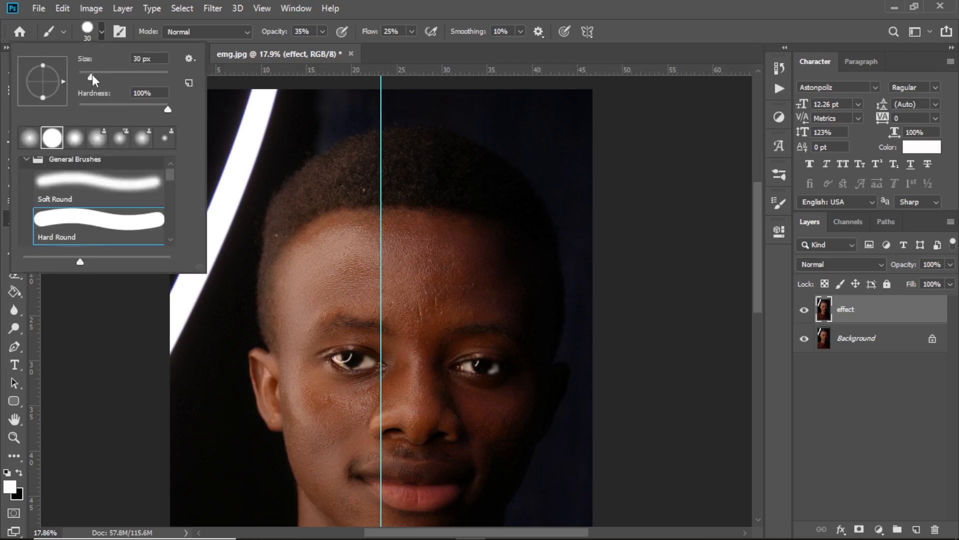
left_click_drag(92, 74, 102, 76)
left_click_drag(116, 76, 161, 76)
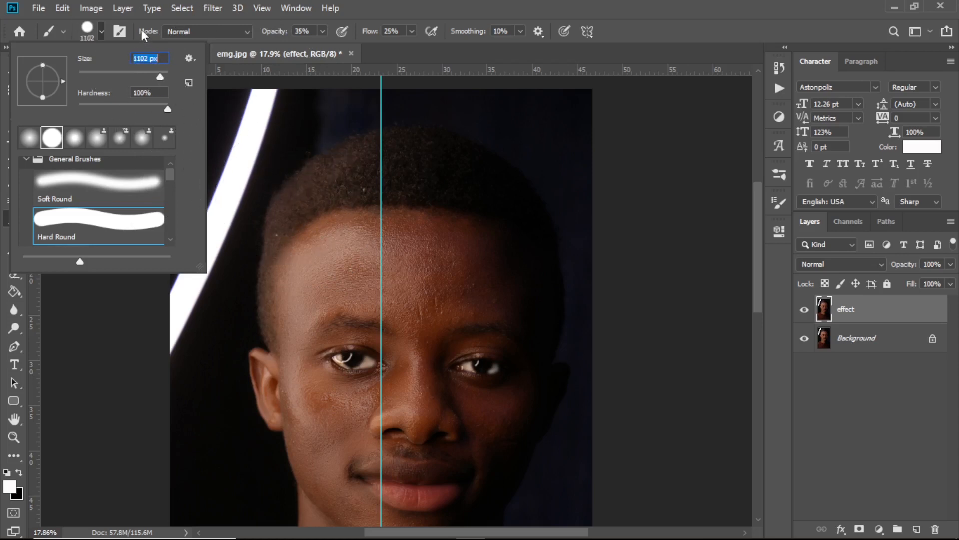
left_click(101, 28)
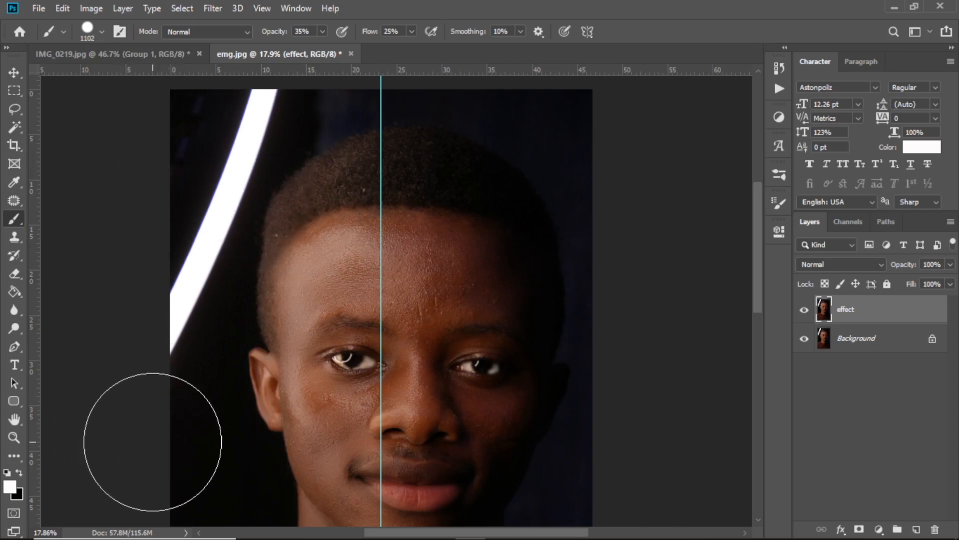
Set the foreground color to dark blue 050286 and return to the Brush tool.
left_click(10, 487)
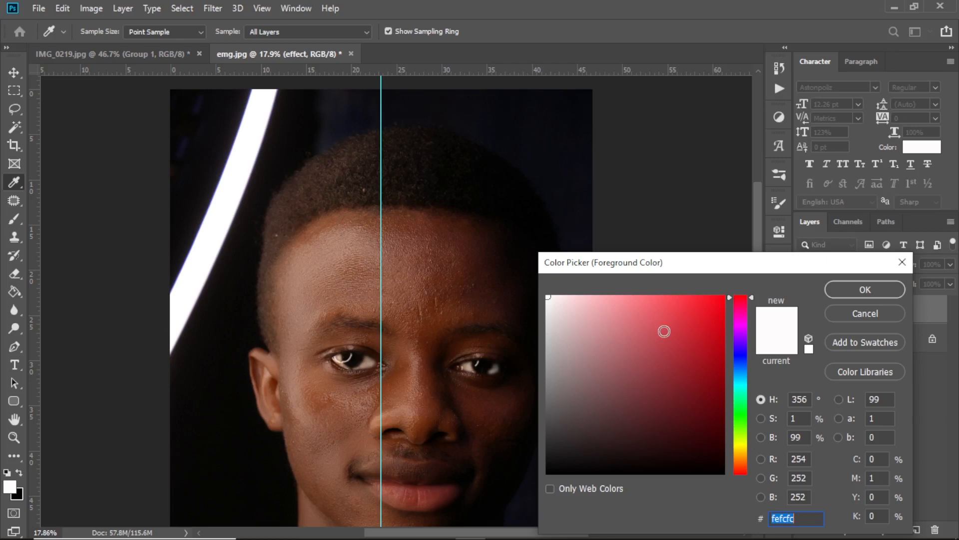
left_click(741, 354)
left_click(725, 385)
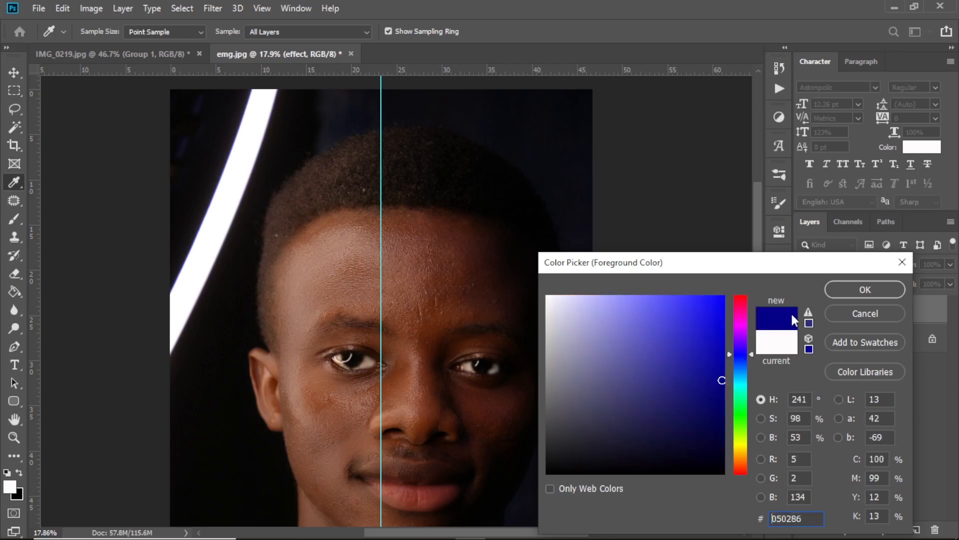
left_click(865, 289)
key("b")
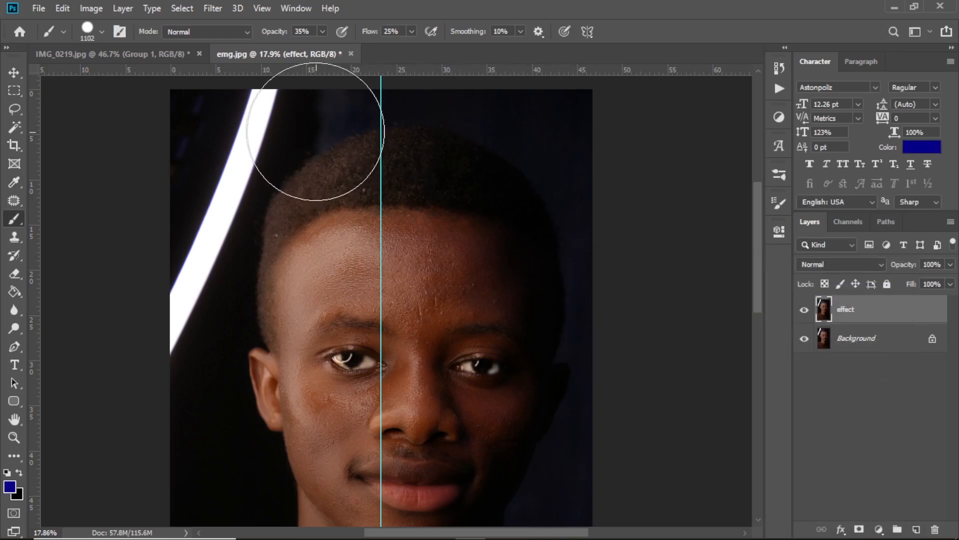
Paint a straight full-height blue stripe along the guide's left side with a 600 px brush at 100% opacity and flow.
key("bracketleft")
key("bracketleft")
key("bracketleft")
key("bracketleft")
key("bracketleft")
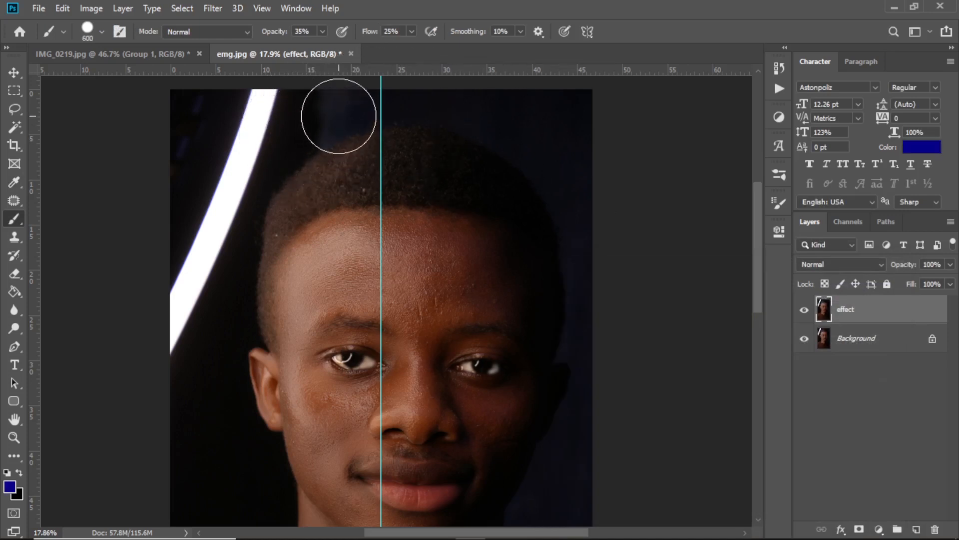
scroll(343, 114, "up", 2)
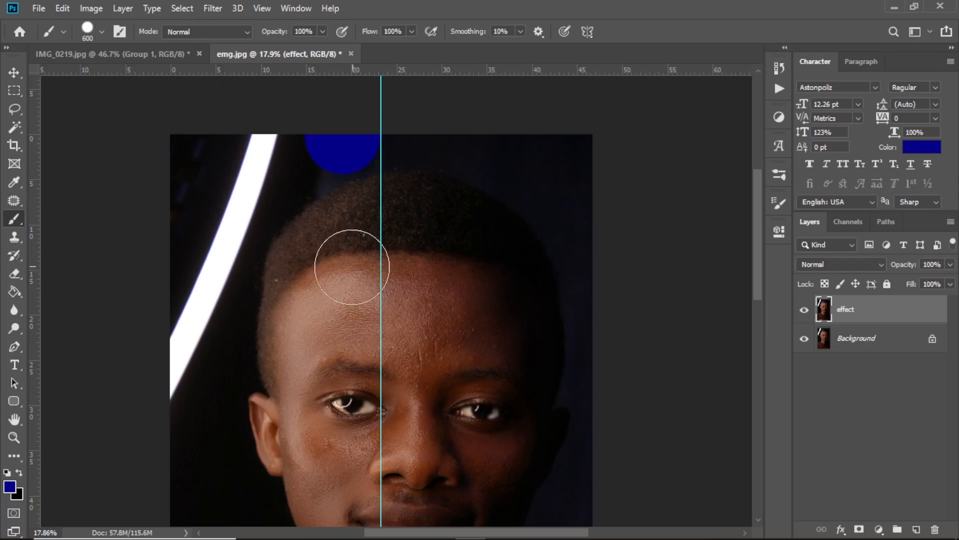
scroll(349, 274, "down", 6)
scroll(356, 275, "down", 4)
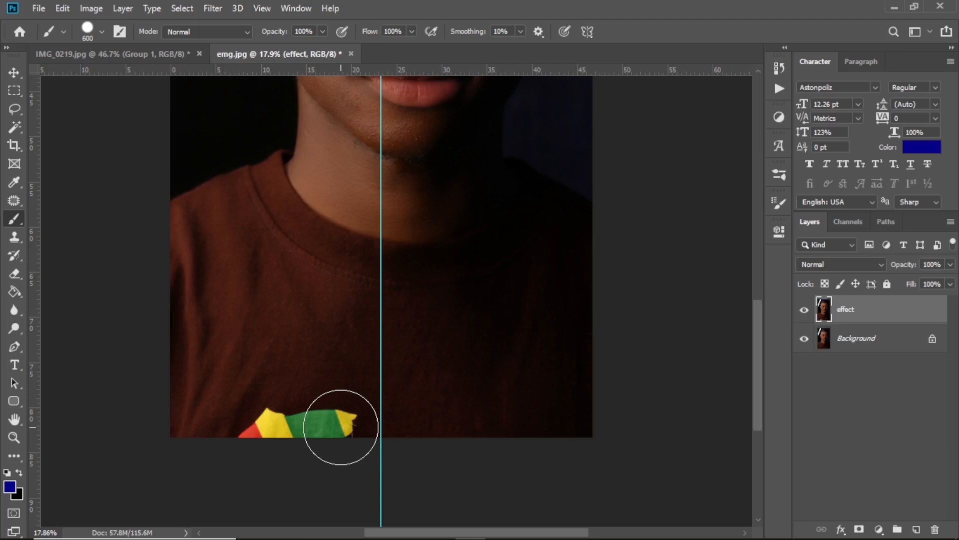
left_click(343, 434, "shift")
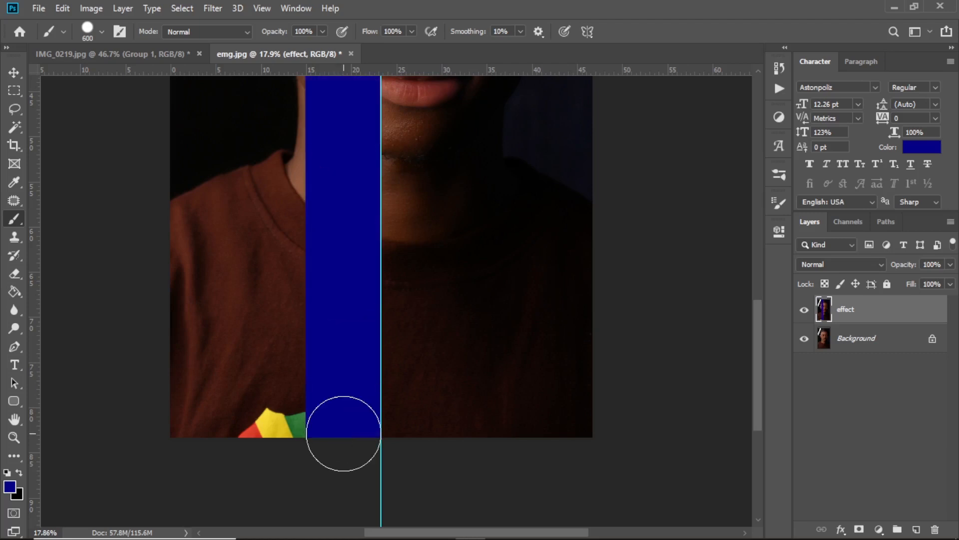
Enlarge the brush to 1000 px and paint the rest of the photo's left half dark blue.
scroll(305, 350, "up", 2)
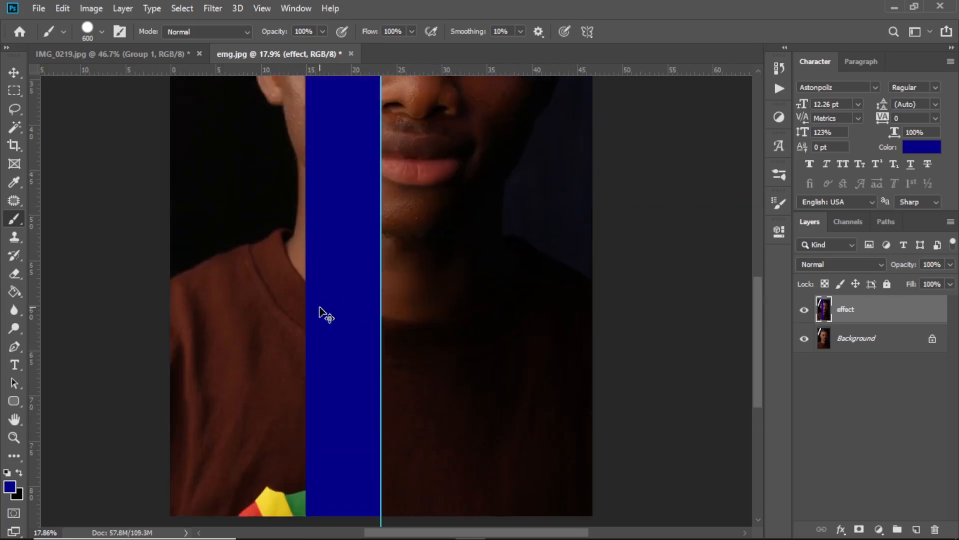
key("ctrl+minus")
key("ctrl+minus")
key("ctrl+minus")
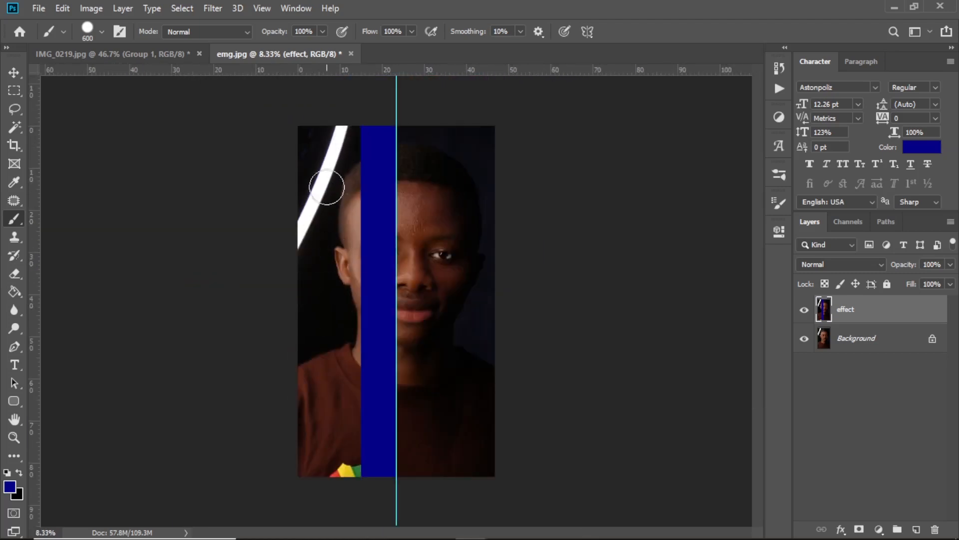
key("bracketright")
key("bracketright")
key("bracketright")
key("bracketright")
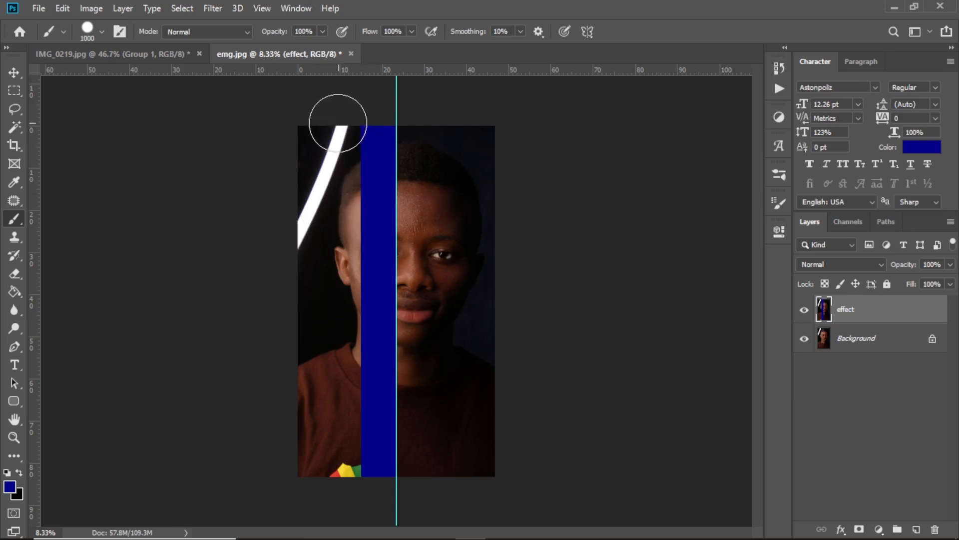
mouse_move(336, 122)
left_mouse_down()
mouse_move(350, 348)
mouse_move(329, 495)
mouse_move(308, 108)
mouse_move(291, 278)
mouse_move(291, 431)
mouse_move(311, 482)
mouse_move(344, 491)
left_mouse_up()
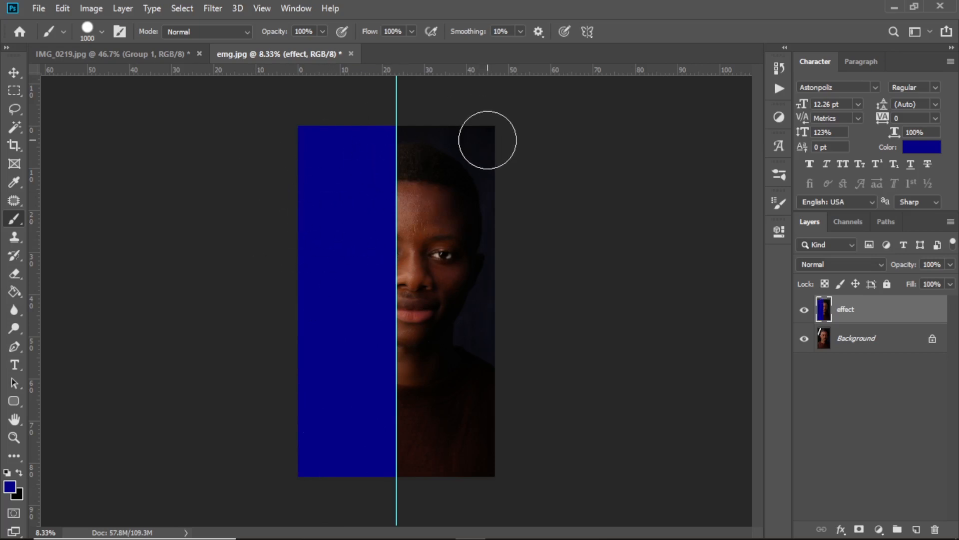
Change the foreground color to a bright, fully saturated red.
left_click(9, 486)
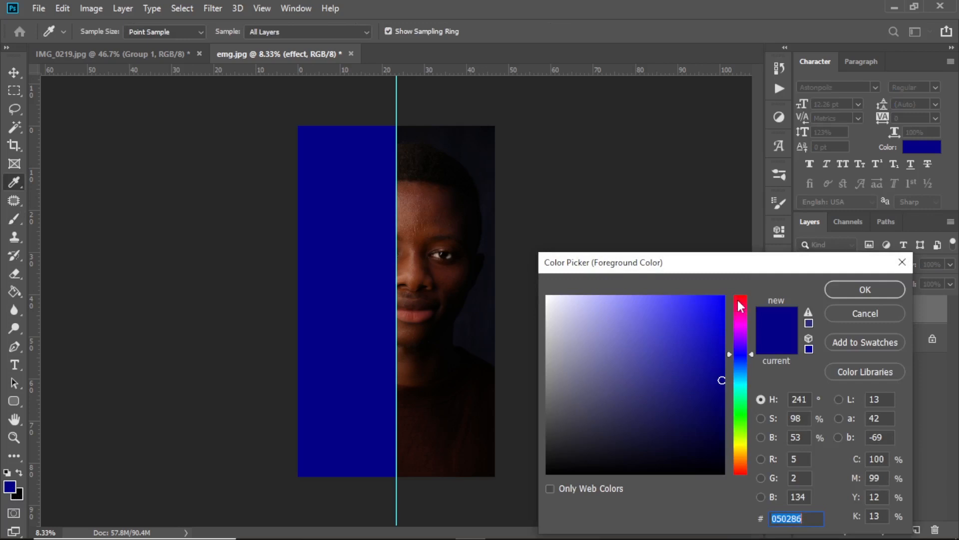
left_click(742, 298)
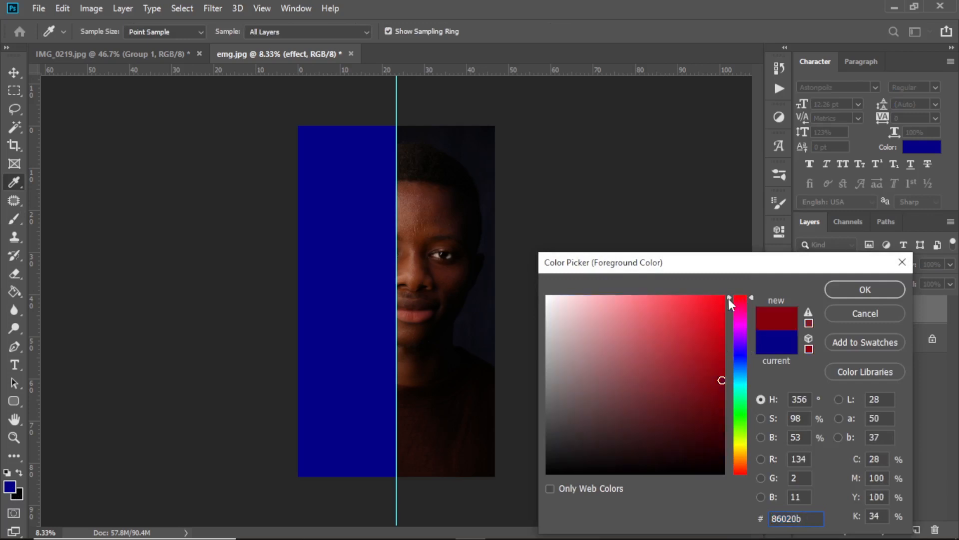
left_click(722, 296)
left_click(832, 288)
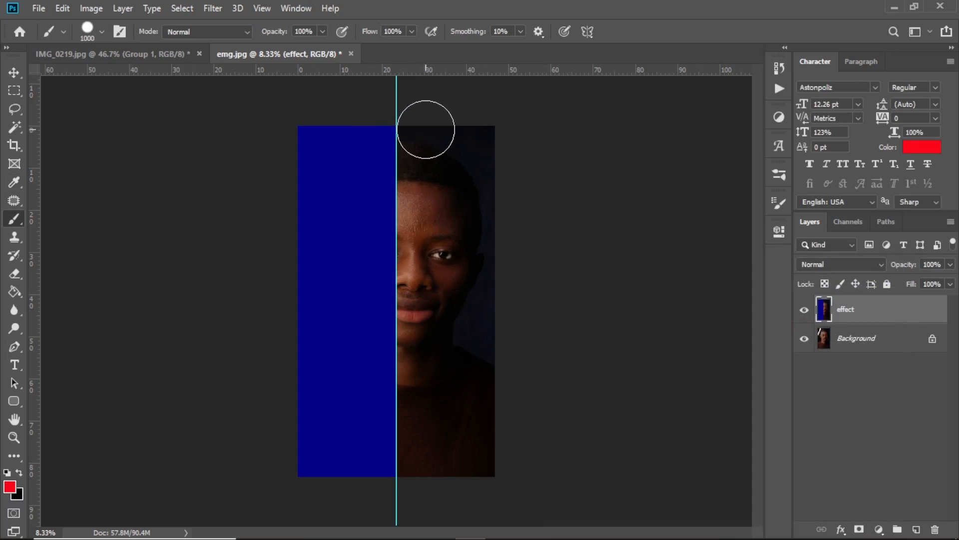
Paint the whole right half of the effect layer red up to the guide, and hide the guide.
left_click(426, 130)
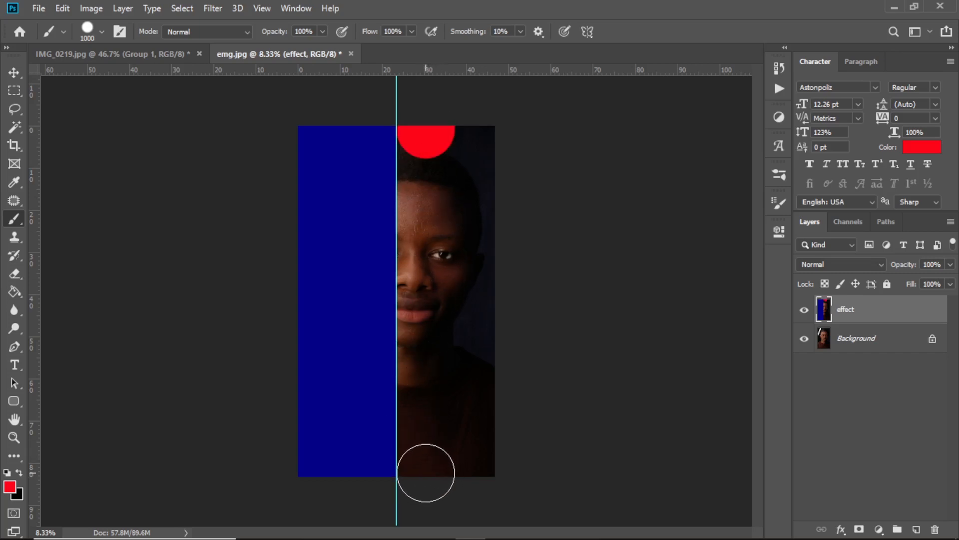
left_click(425, 472, "shift")
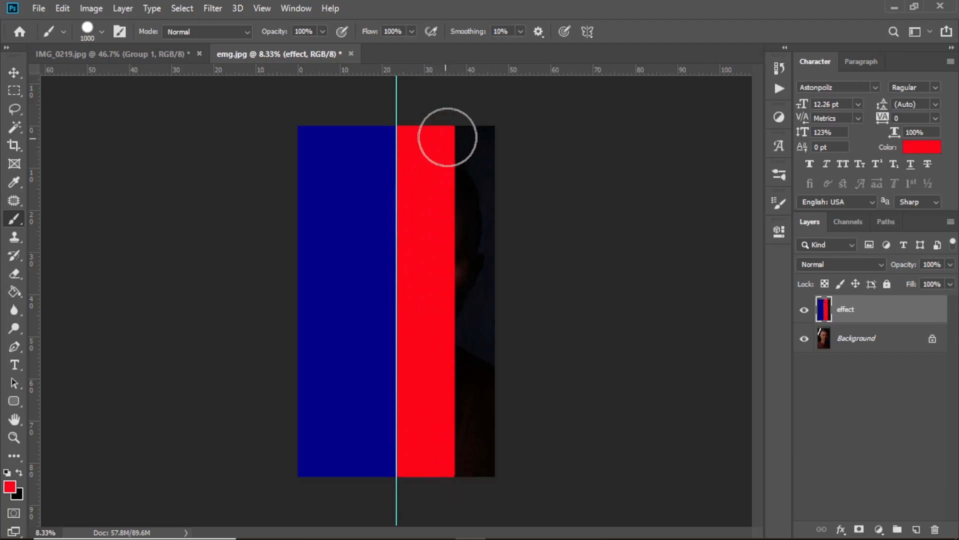
left_click_drag(445, 137, 453, 302)
mouse_move(462, 491)
left_mouse_down()
mouse_move(486, 438)
mouse_move(493, 278)
left_mouse_up()
left_click_drag(494, 114, 492, 114)
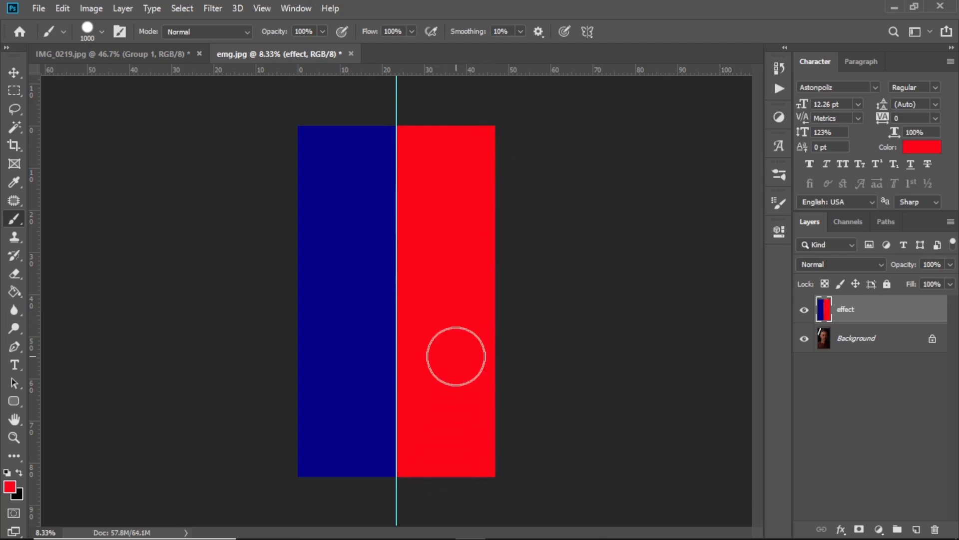
key("ctrl+h")
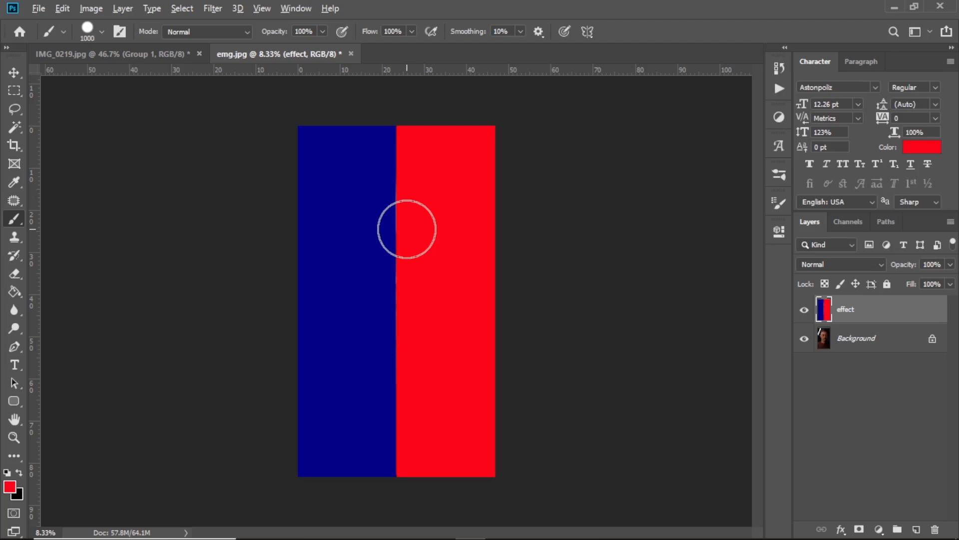
Apply a Gaussian Blur with a radius of 240.1 pixels to the effect layer.
scroll(407, 229, "up", 8)
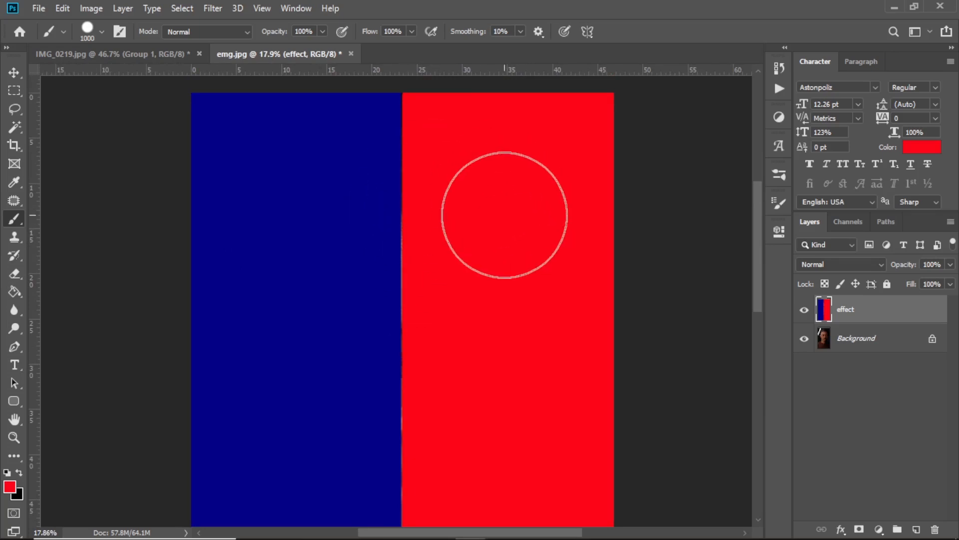
left_click(212, 9)
mouse_move(239, 173)
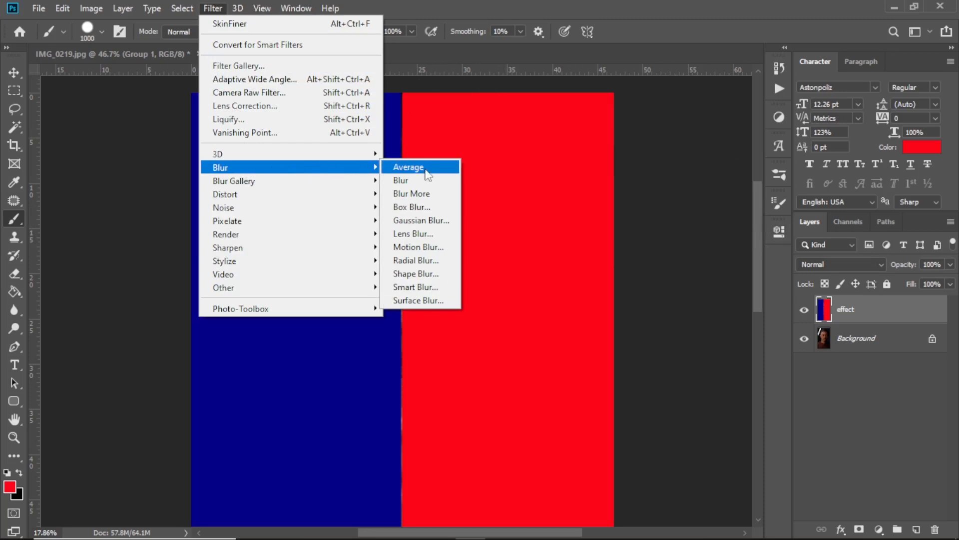
left_click(433, 221)
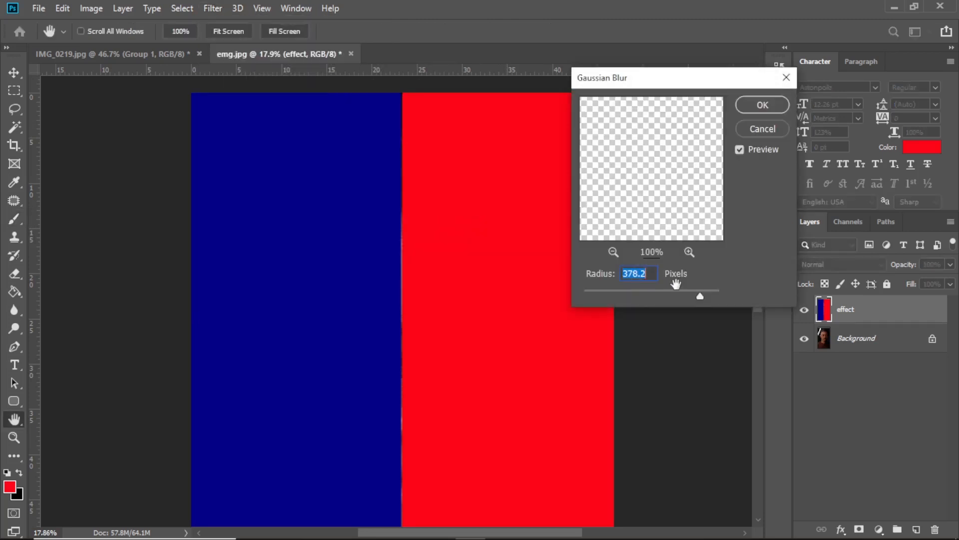
mouse_move(700, 298)
left_mouse_down()
mouse_move(622, 300)
mouse_move(698, 289)
left_mouse_up()
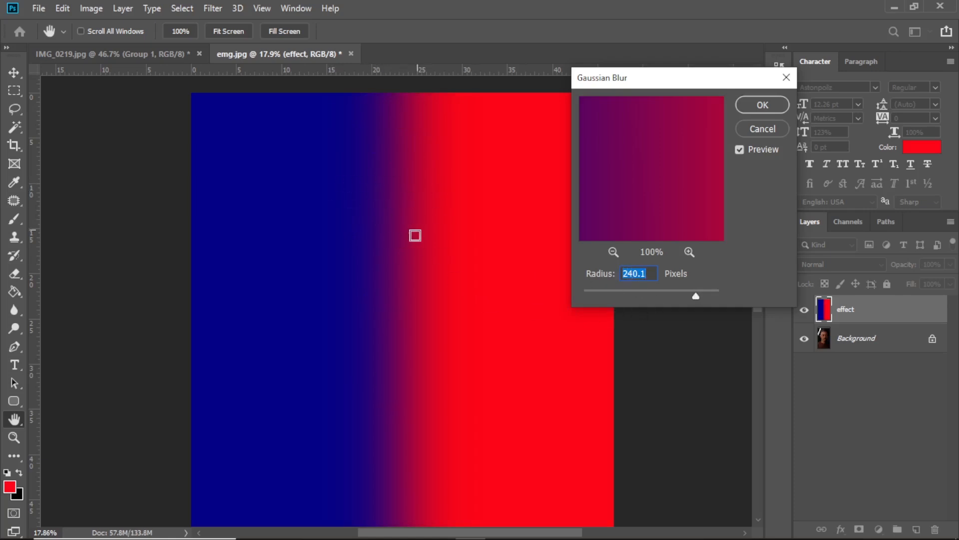
left_click(769, 103)
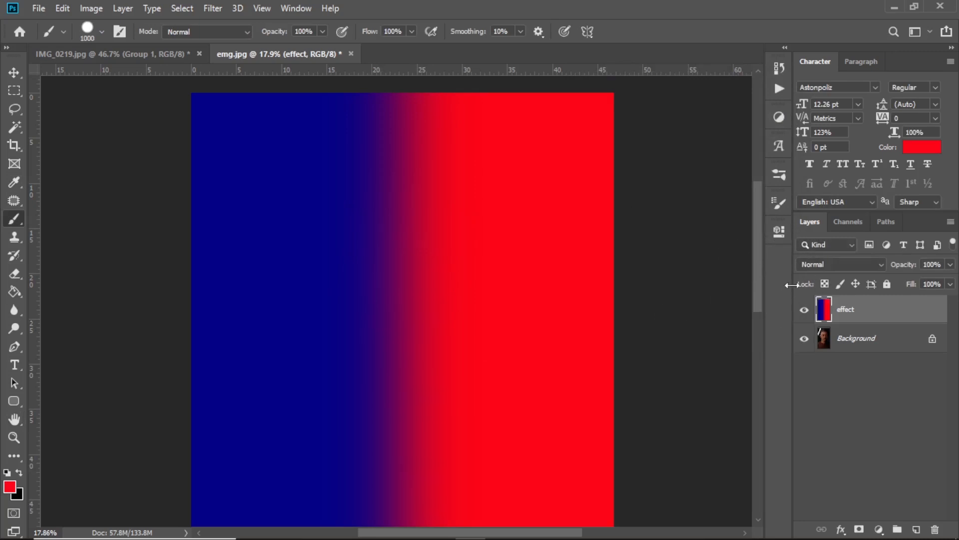
Set the effect layer's blend mode to Color.
left_click(858, 264)
key("Down")
key("Down")
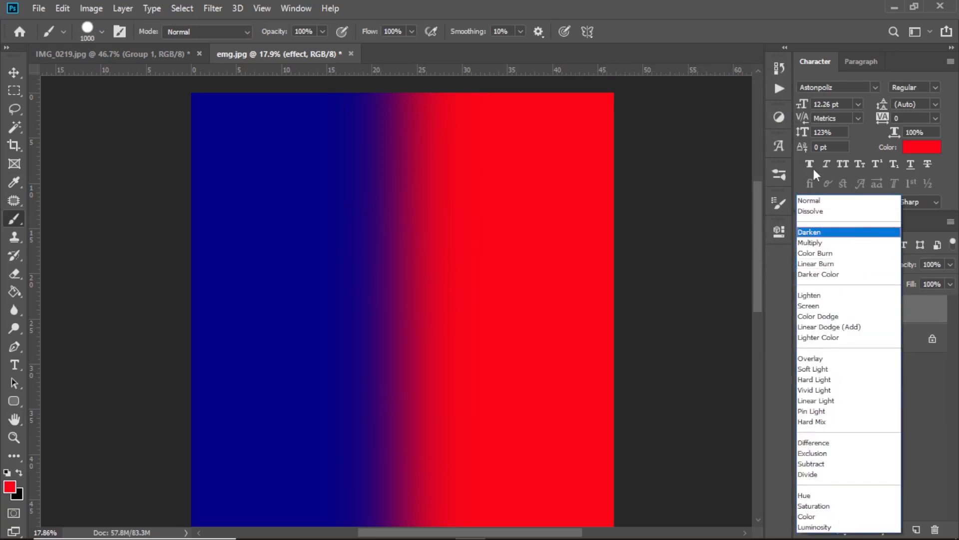
left_click(805, 515)
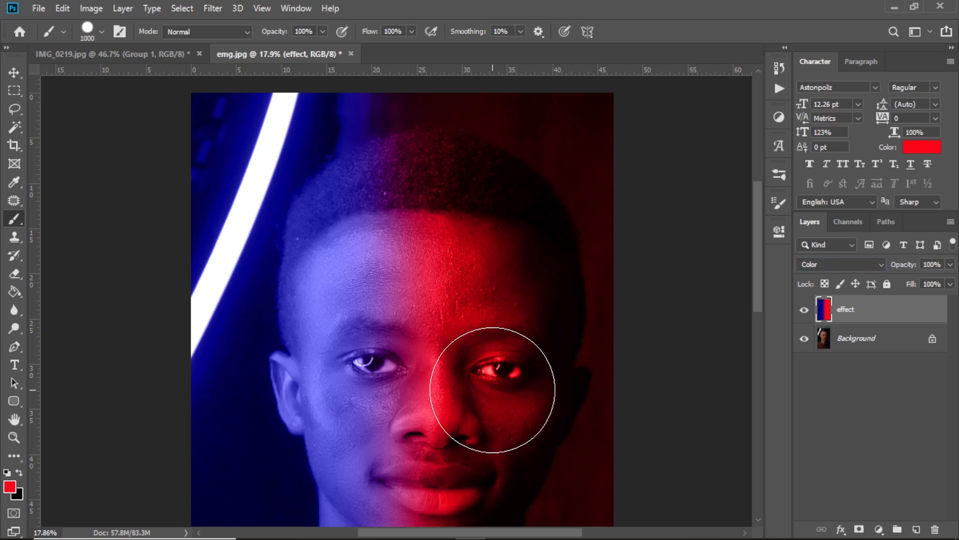
Examine the blended blue and red lighting across the portrait, from the hair down to the shirt, at different magnifications.
scroll(492, 389, "down", 3)
scroll(471, 390, "down", 4)
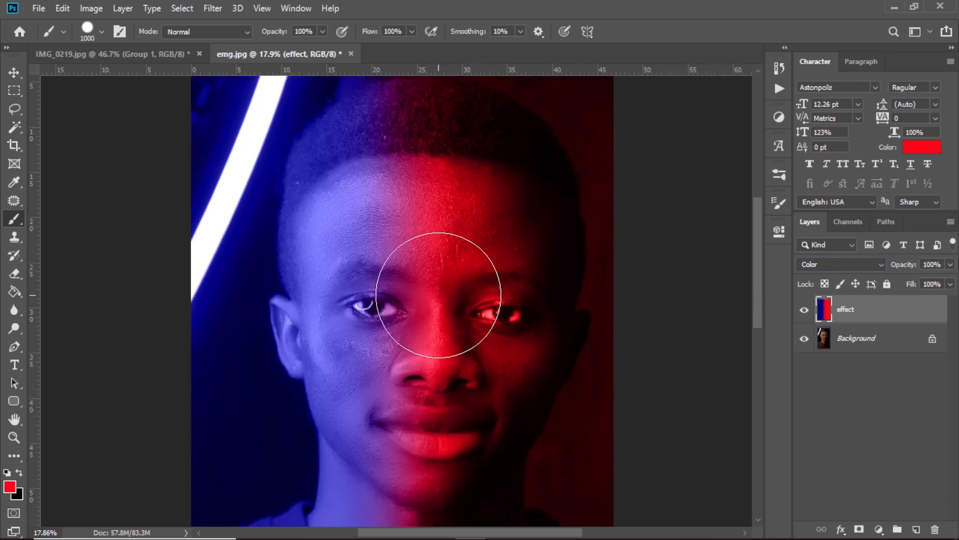
scroll(439, 369, "up", 2)
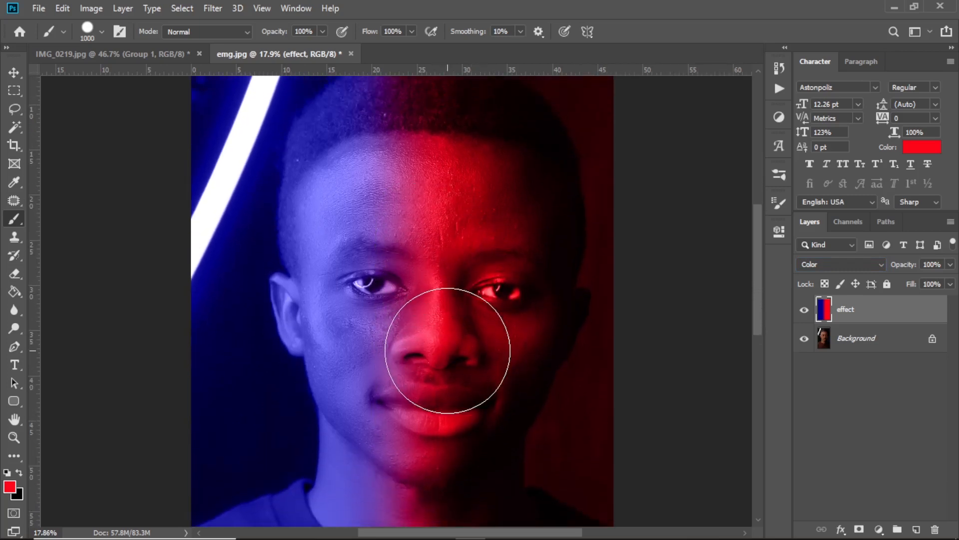
scroll(448, 350, "up", 1)
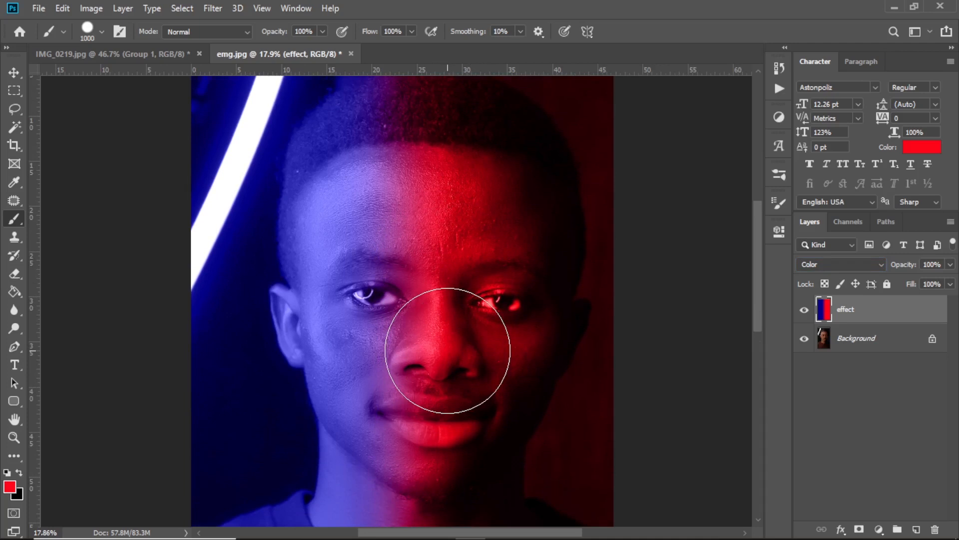
scroll(447, 350, "down", 3)
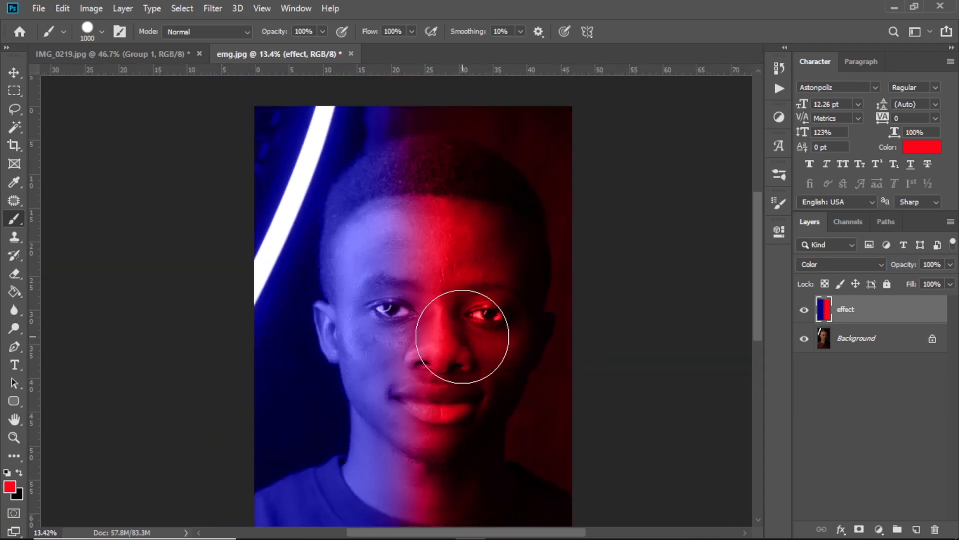
scroll(462, 336, "down", 3)
scroll(462, 336, "down", 1)
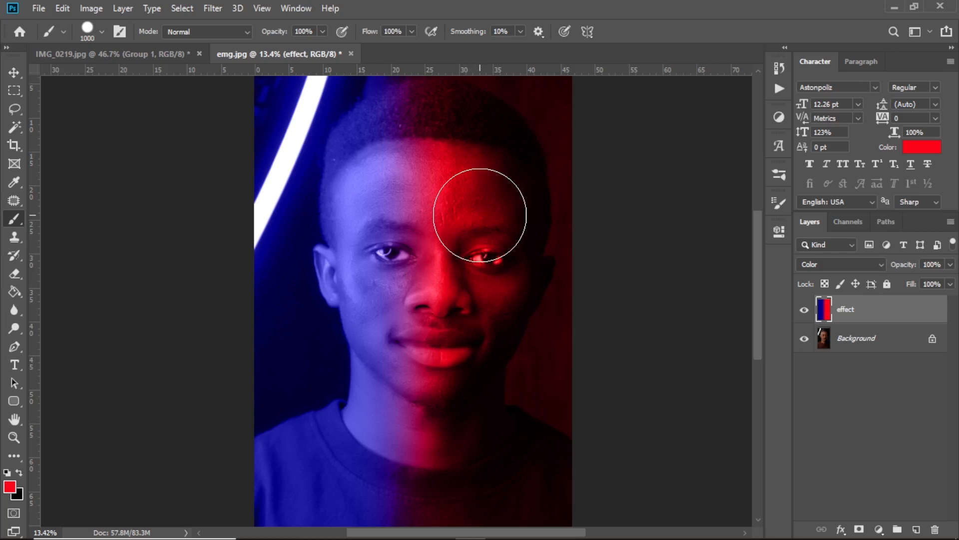
scroll(480, 215, "up", 5)
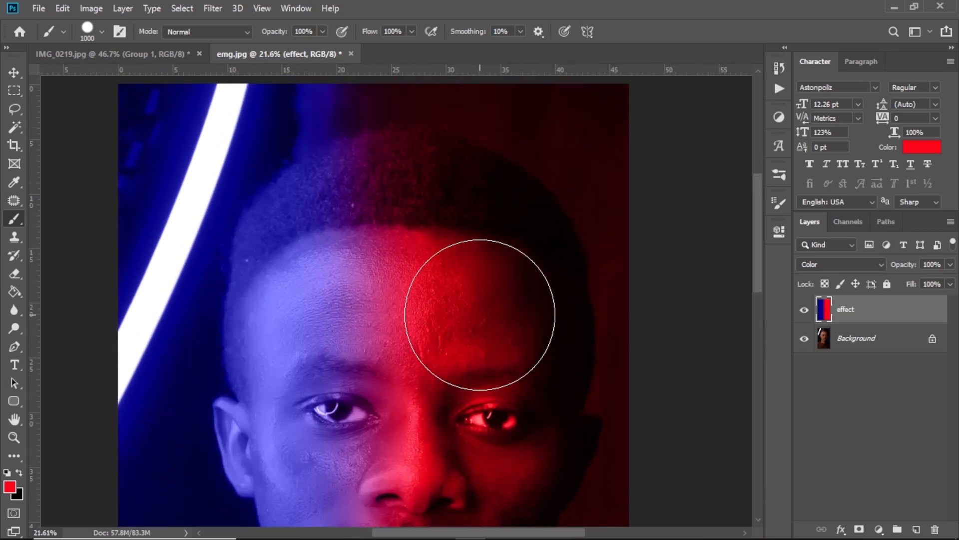
scroll(479, 315, "down", 5)
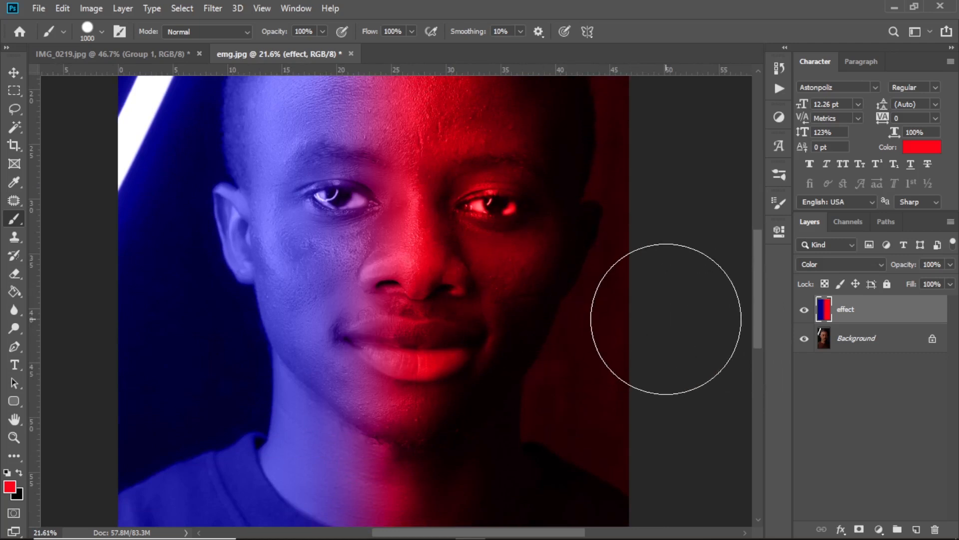
Hide the effect layer and add a Gradient Fill layer directly above the Background.
left_click(804, 310)
left_click(865, 340)
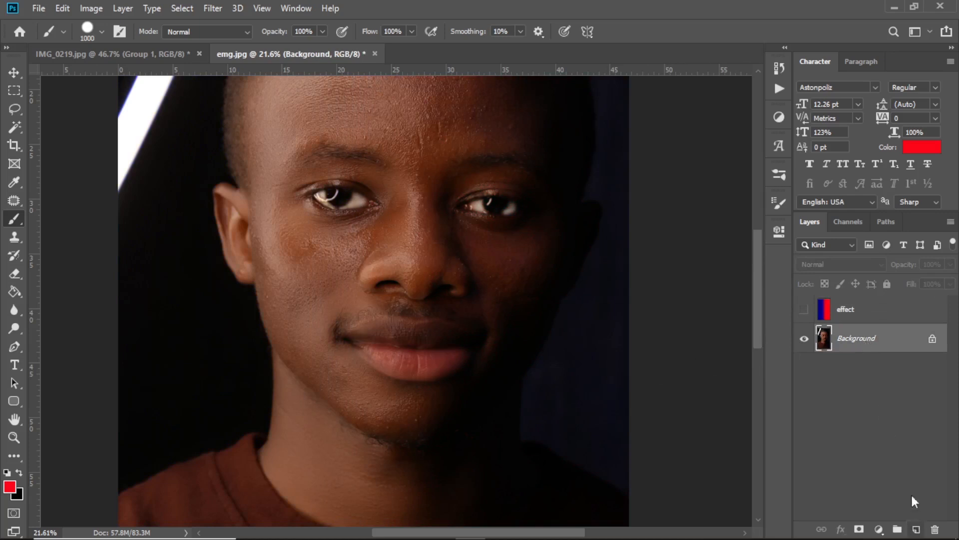
left_click(879, 529)
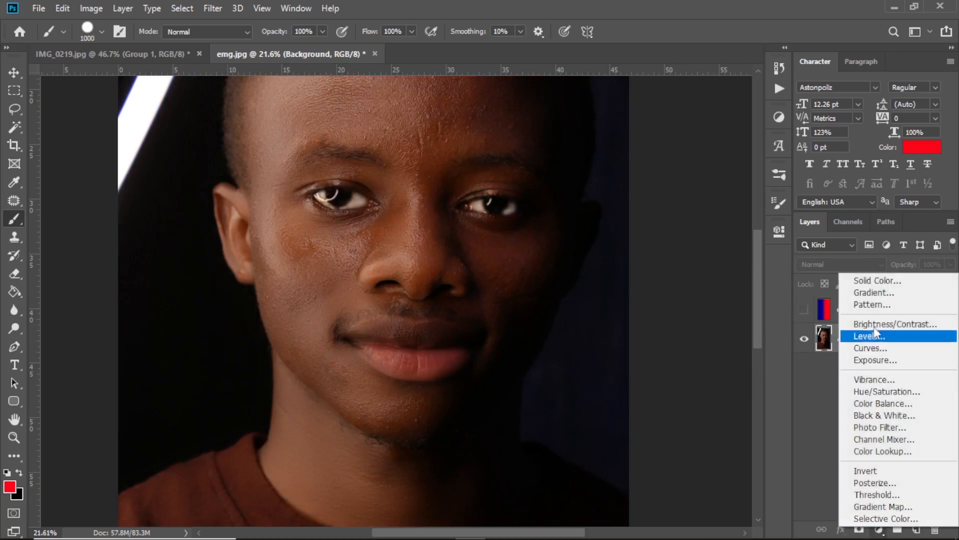
left_click(876, 293)
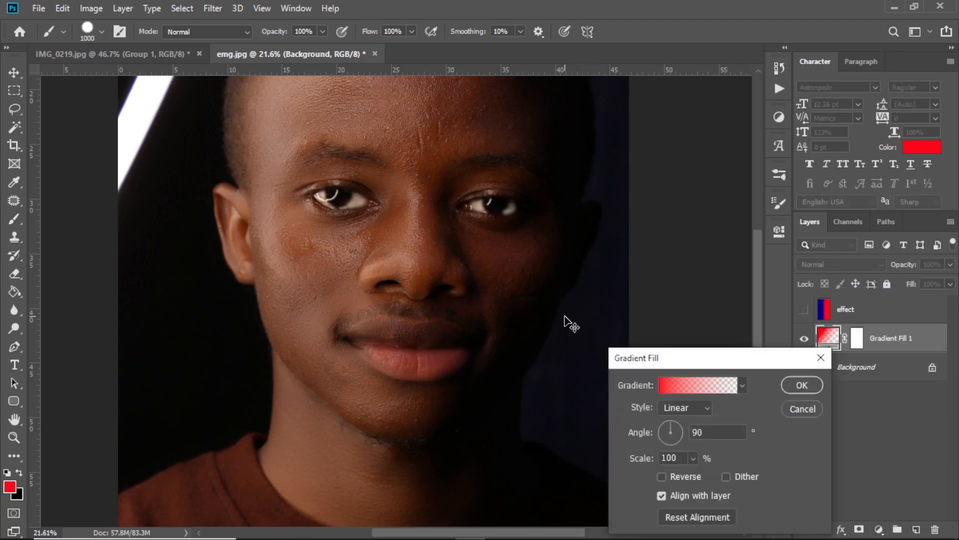
scroll(423, 291, "up", 1)
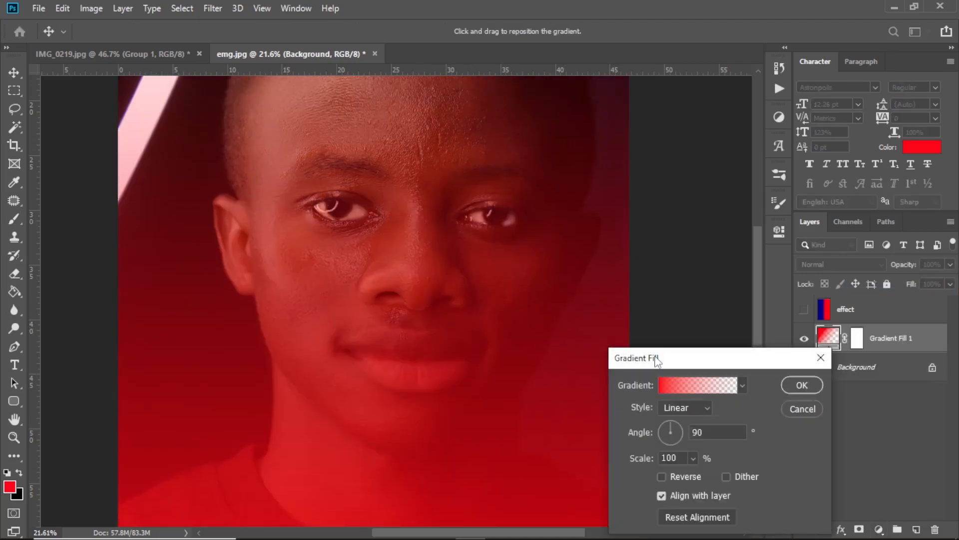
Change the color stop at the gradient's 100% location to dark blue 030a95.
left_click(709, 385)
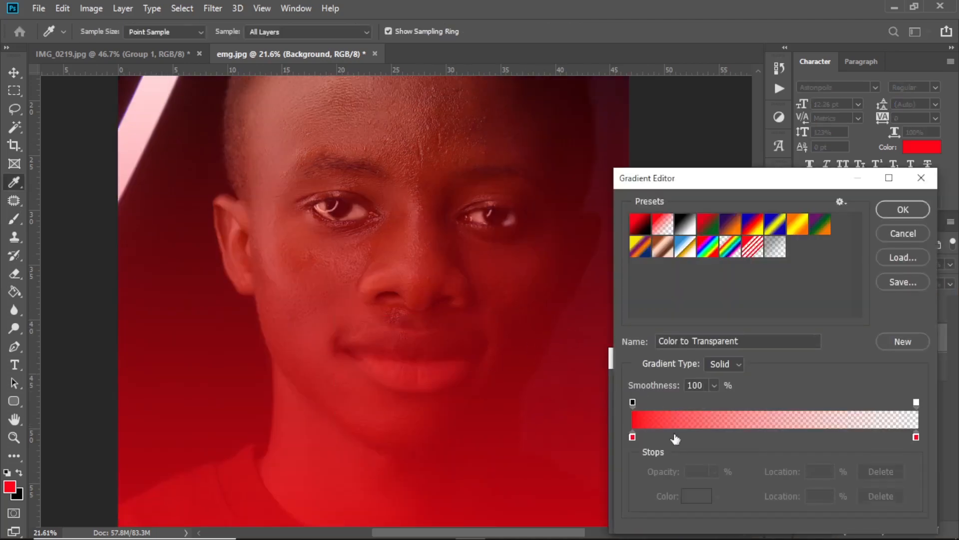
left_click(916, 436)
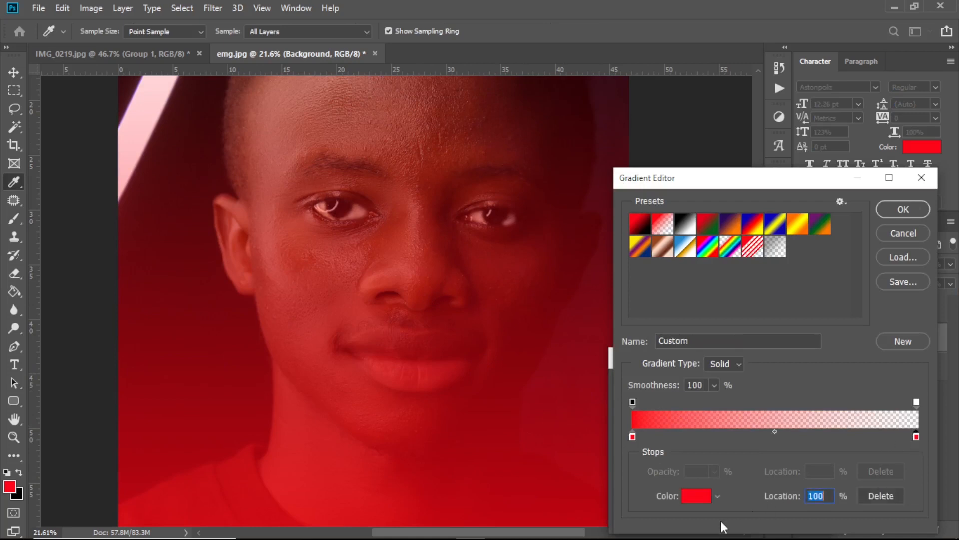
left_click(699, 496)
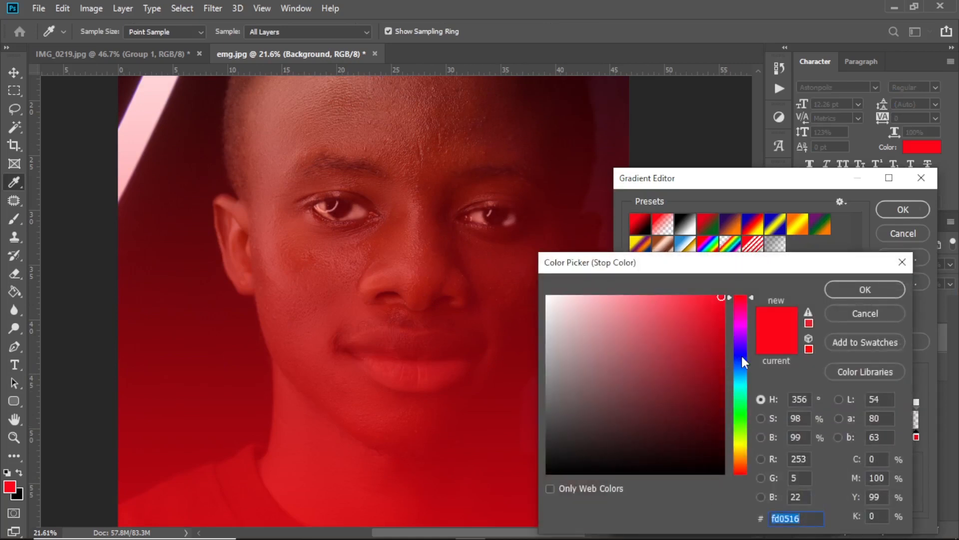
left_click(741, 355)
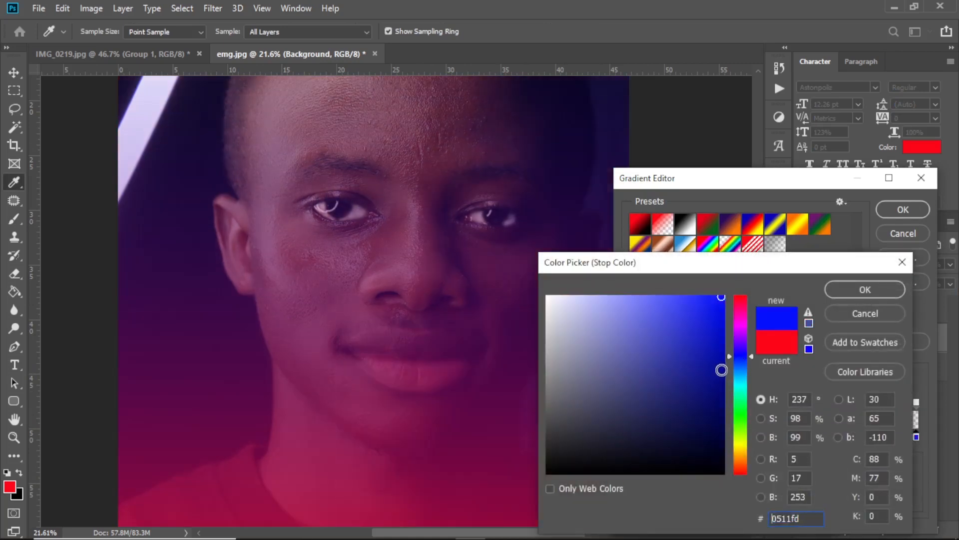
left_click(722, 369)
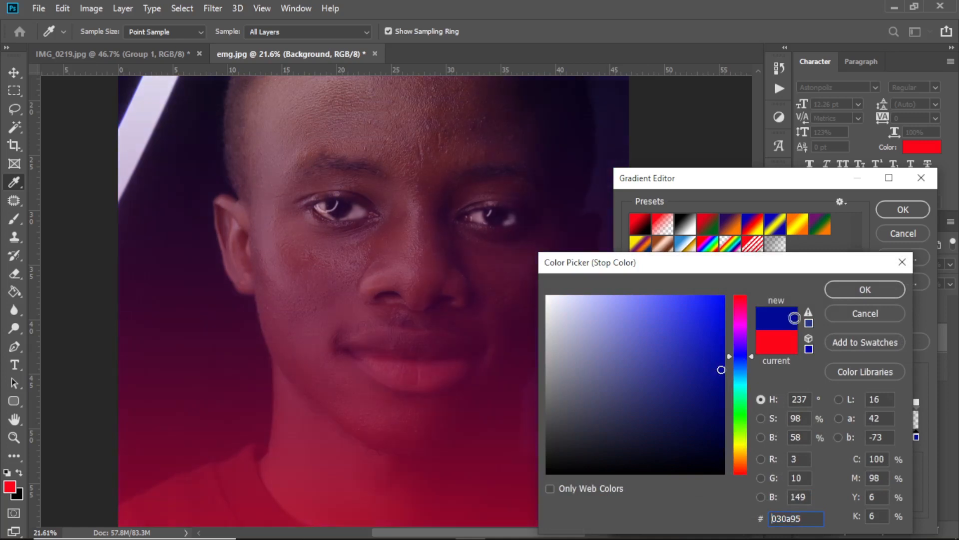
left_click(844, 290)
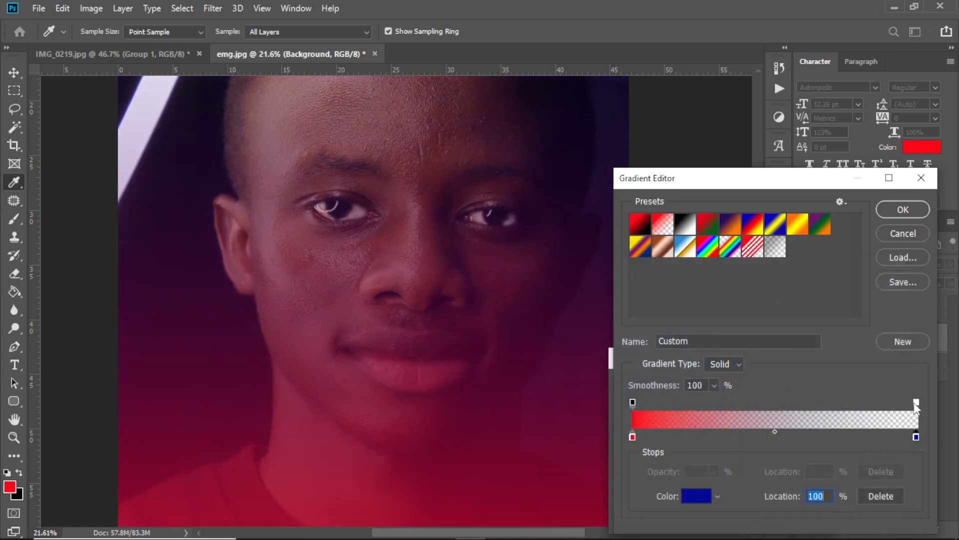
Set the gradient's end opacity stop to 100% and accept the edited gradient.
left_click(916, 403)
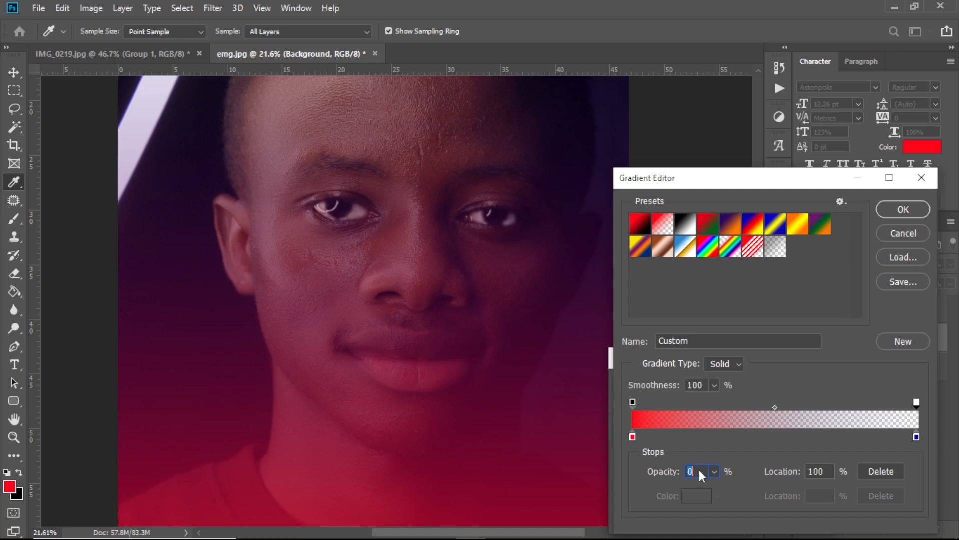
type("100")
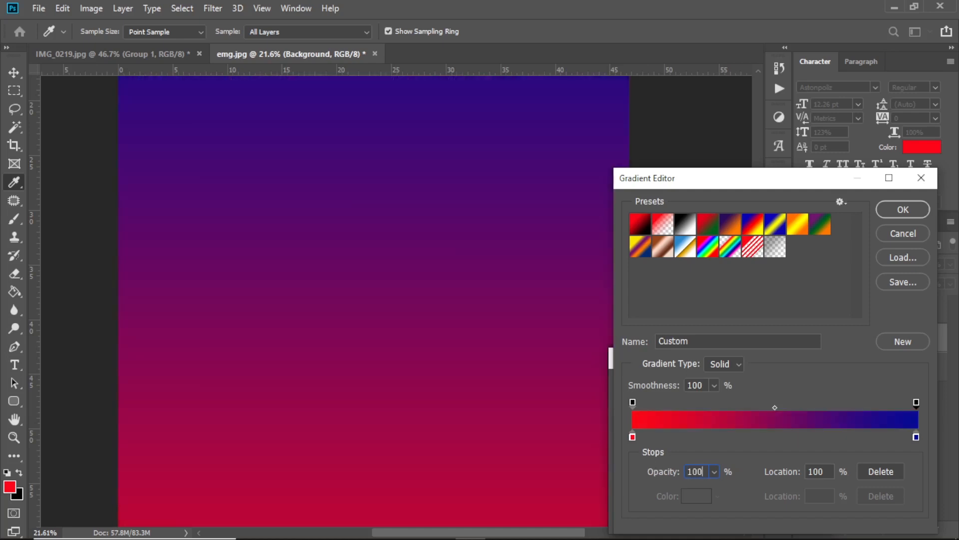
key("Return")
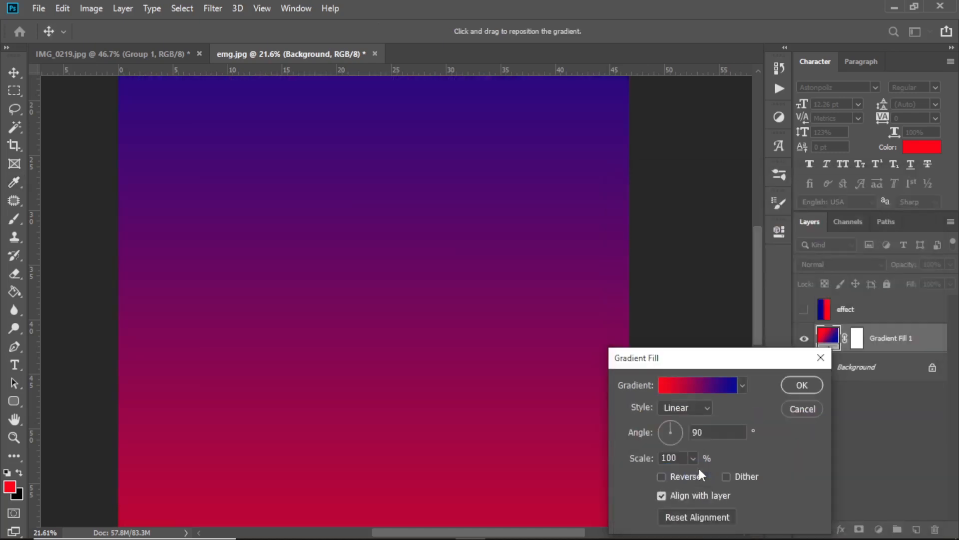
Rotate the linear gradient fill to an angle of about 0° so red runs horizontally into blue, and apply it.
left_click(676, 427)
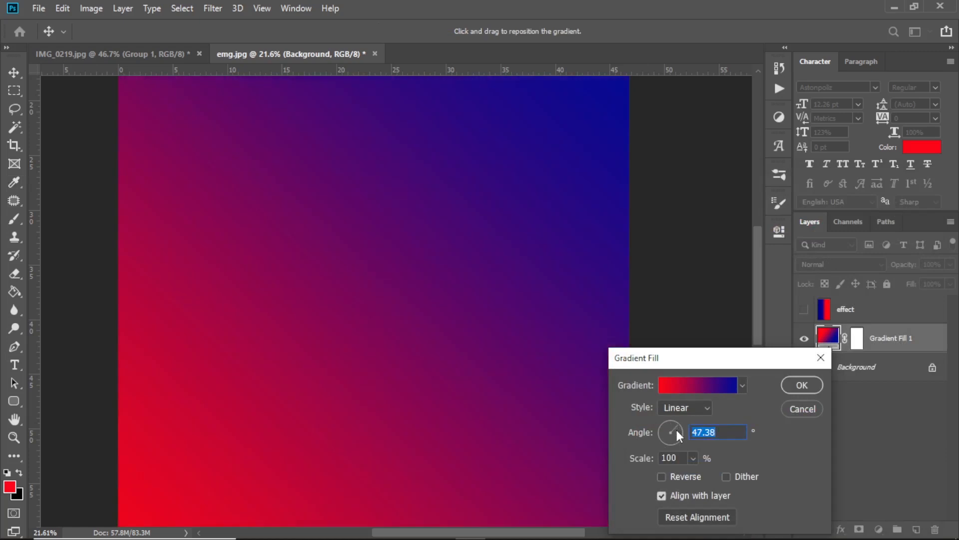
left_click(679, 427)
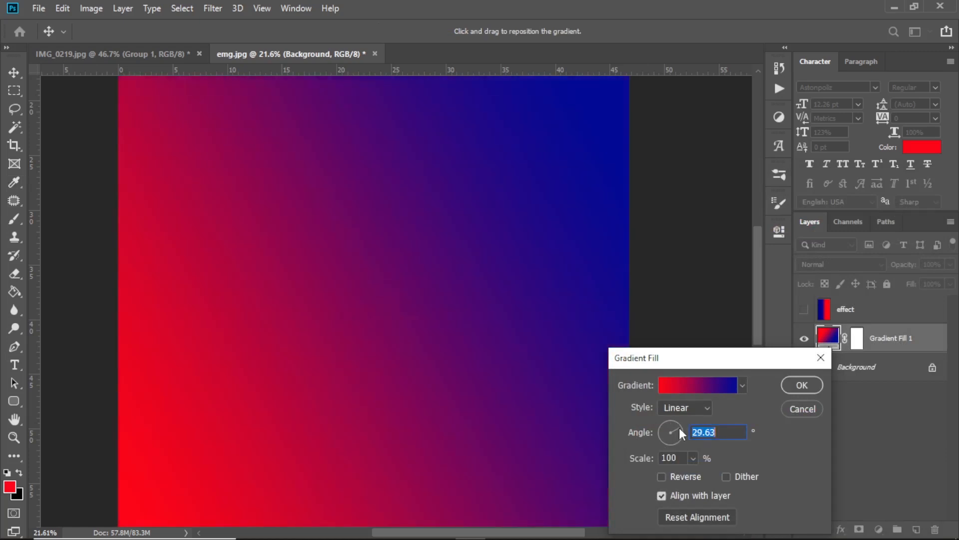
left_click(678, 429)
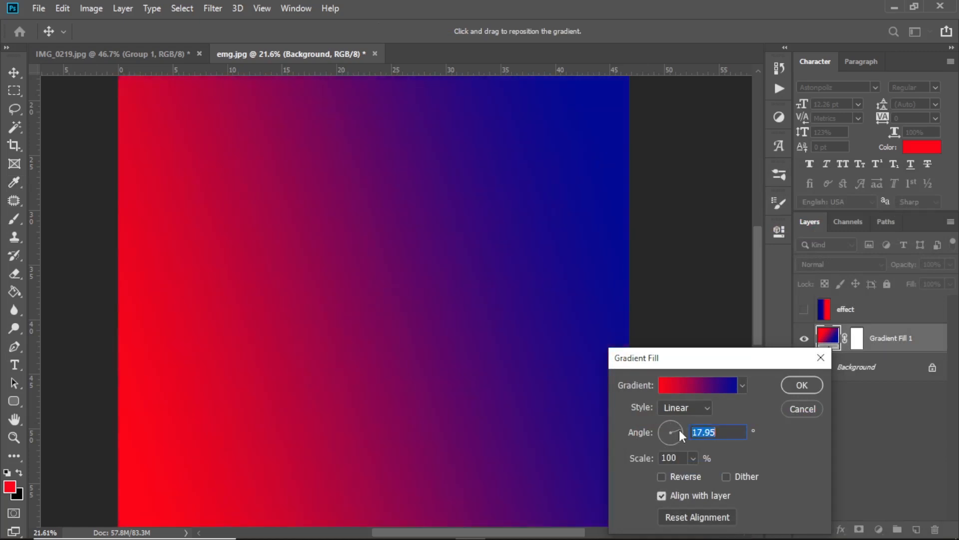
left_click(679, 433)
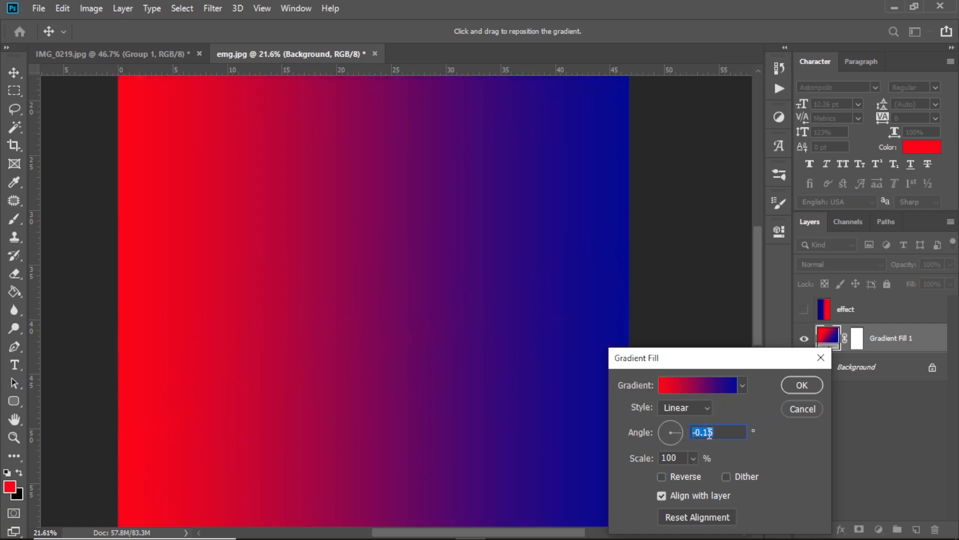
left_click(798, 385)
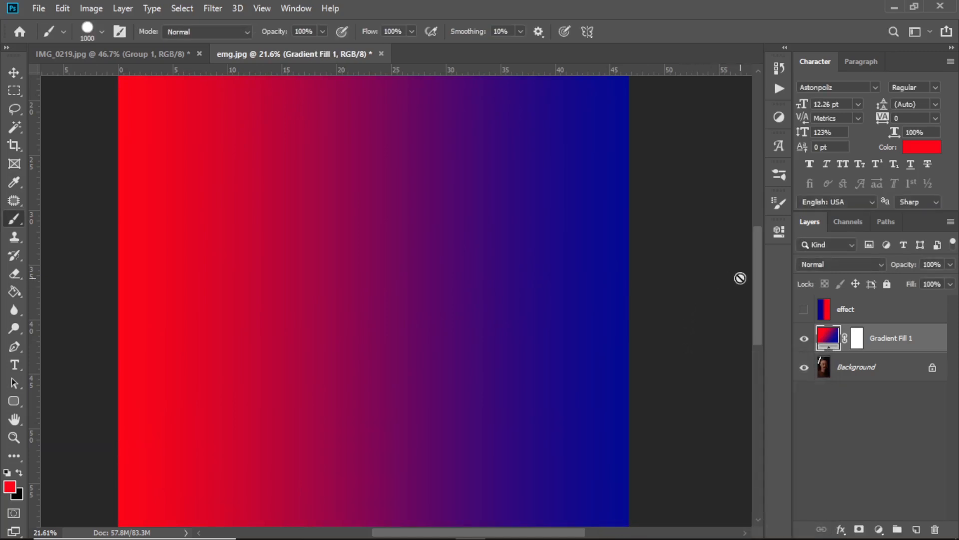
Set the gradient fill layer's blend mode to Color.
left_click(817, 264)
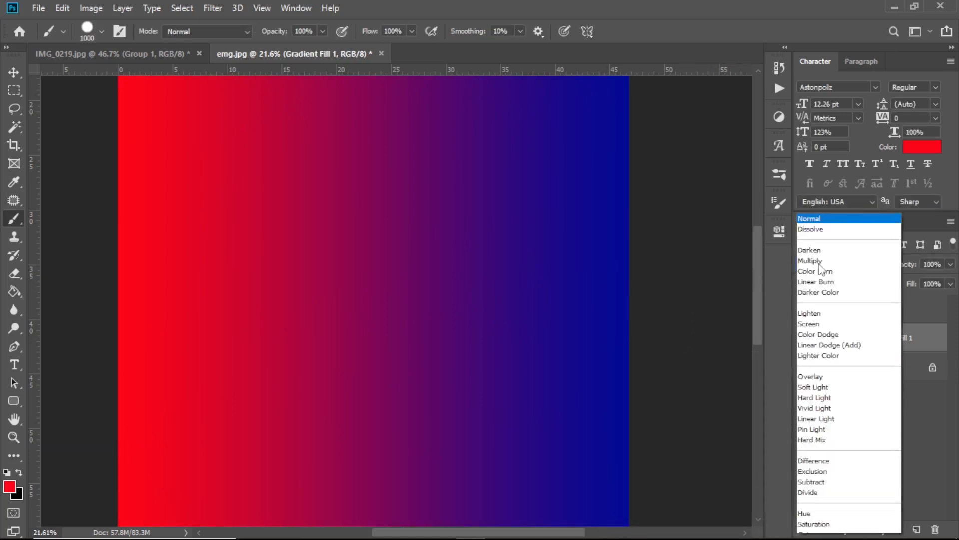
left_click(805, 516)
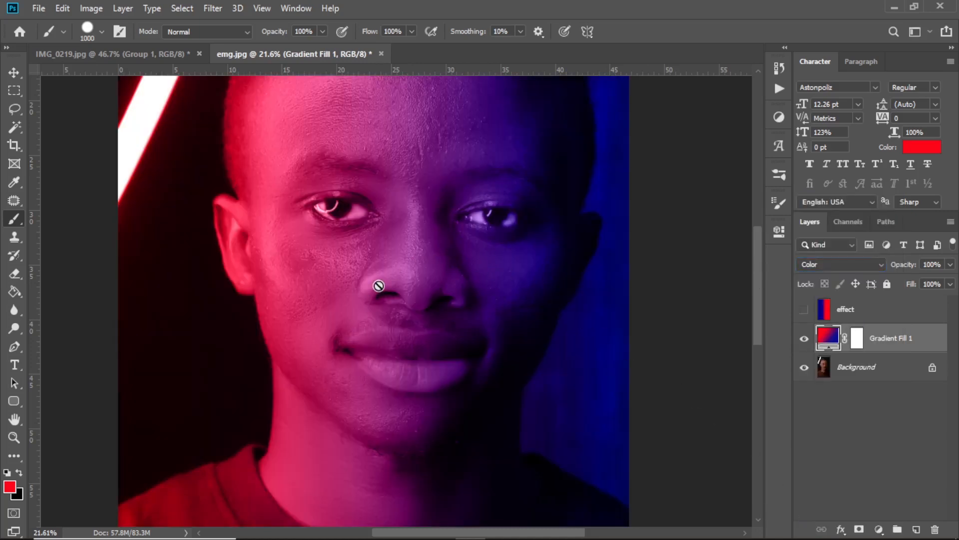
scroll(379, 286, "up", 5)
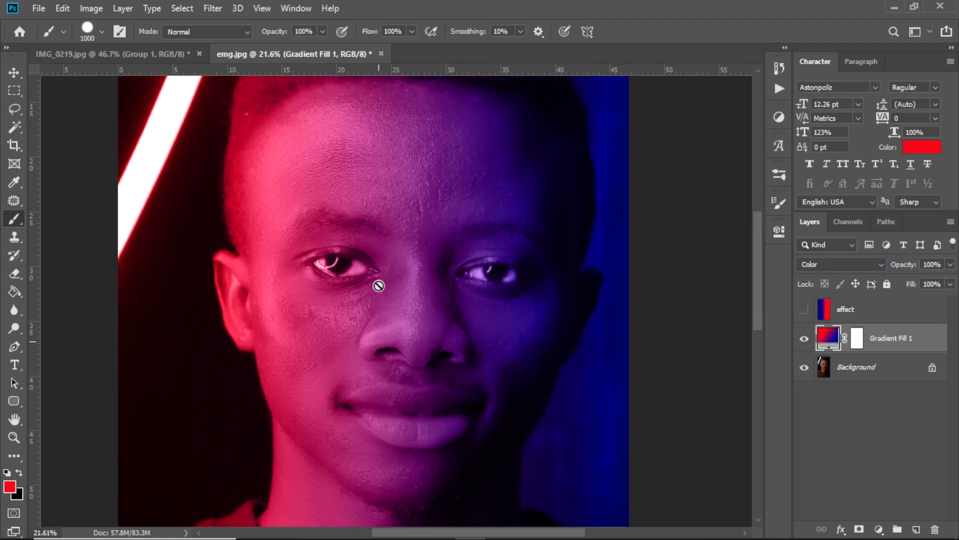
Compare the Gradient Fill 1 and effect layers on the portrait by toggling their visibility, leaving Gradient Fill 1 hidden and effect shown.
scroll(378, 285, "down", 4)
scroll(378, 285, "down", 2)
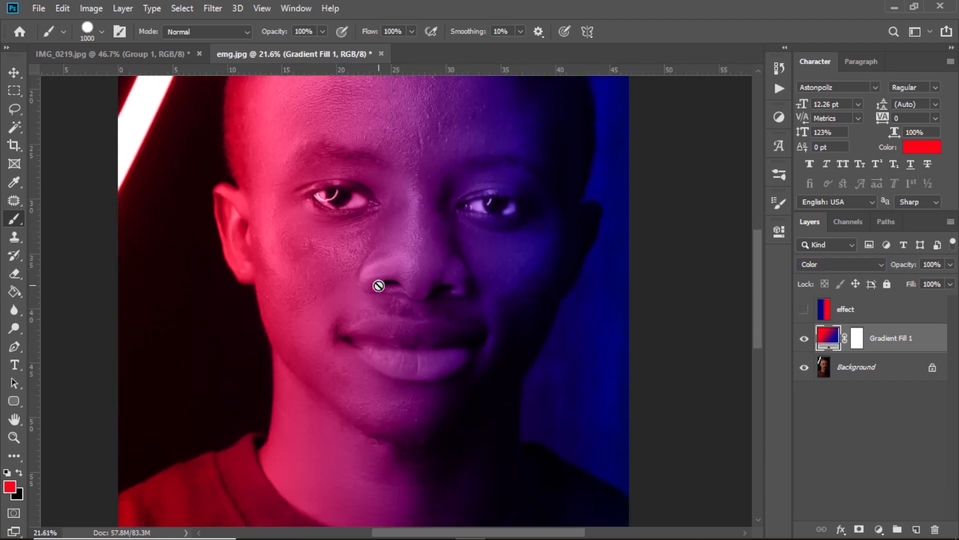
scroll(378, 285, "up", 4)
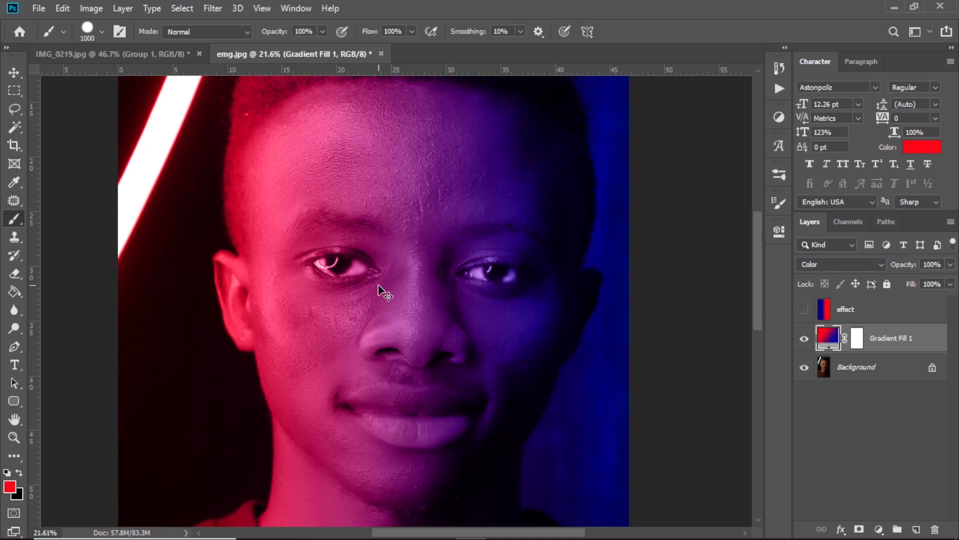
scroll(378, 285, "down", 1)
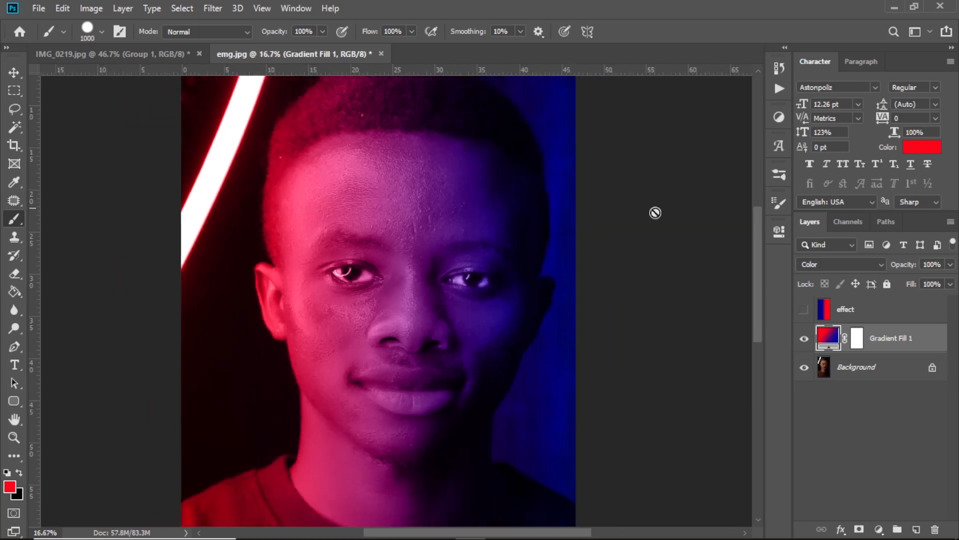
left_click(804, 339)
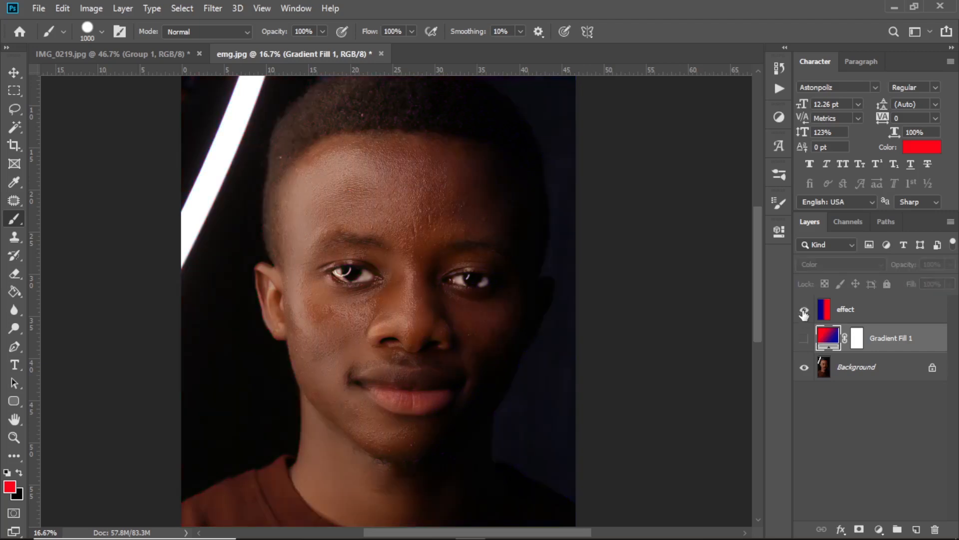
left_click(804, 312)
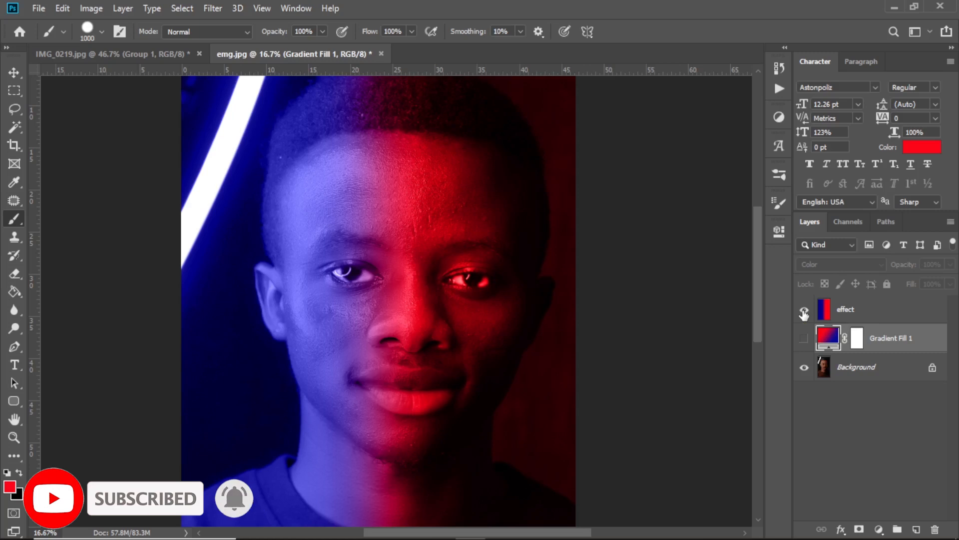
left_click(804, 310)
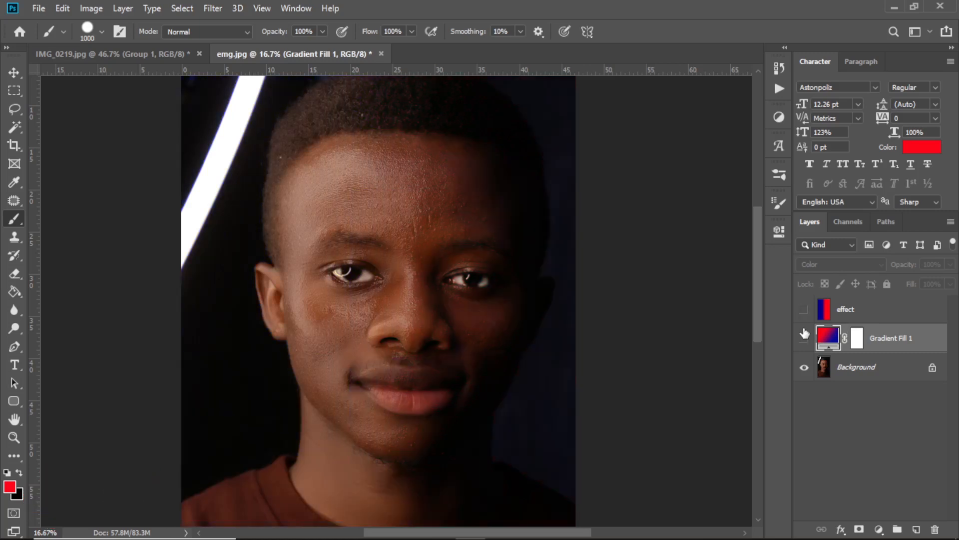
left_click(804, 343)
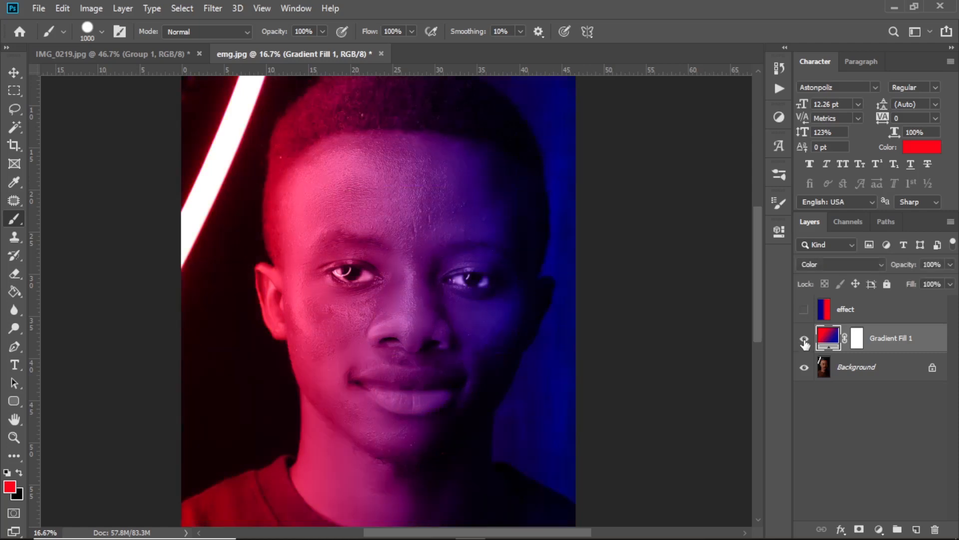
left_click(805, 340)
left_click(804, 310)
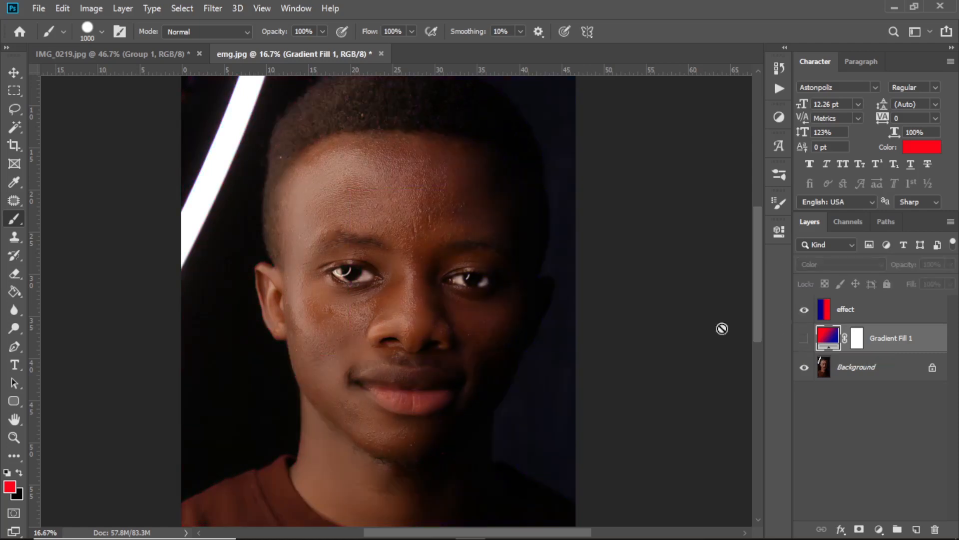
Examine the effect layer's blue-and-red split lighting across the portrait's hair, face, neck and shirt.
scroll(428, 335, "down", 1)
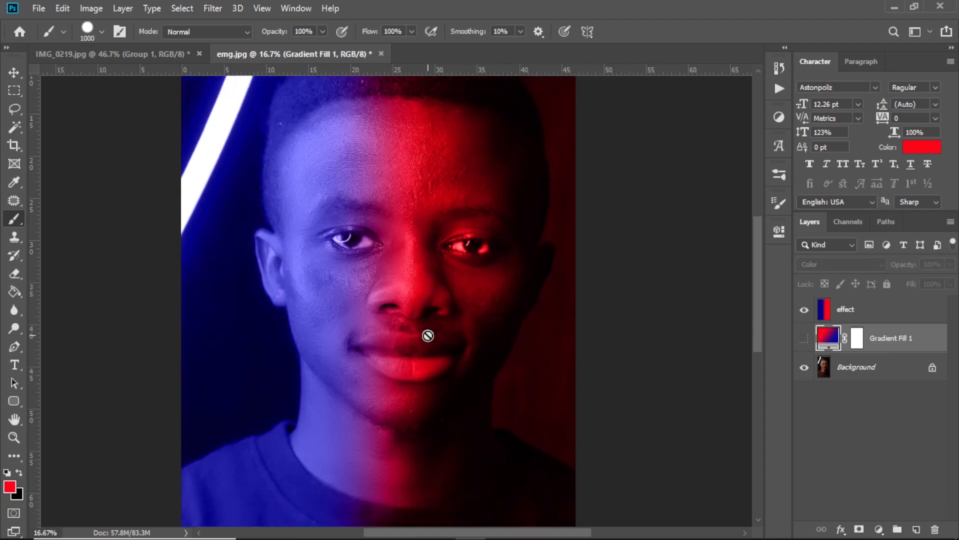
scroll(434, 357, "down", 2)
scroll(391, 351, "up", 3)
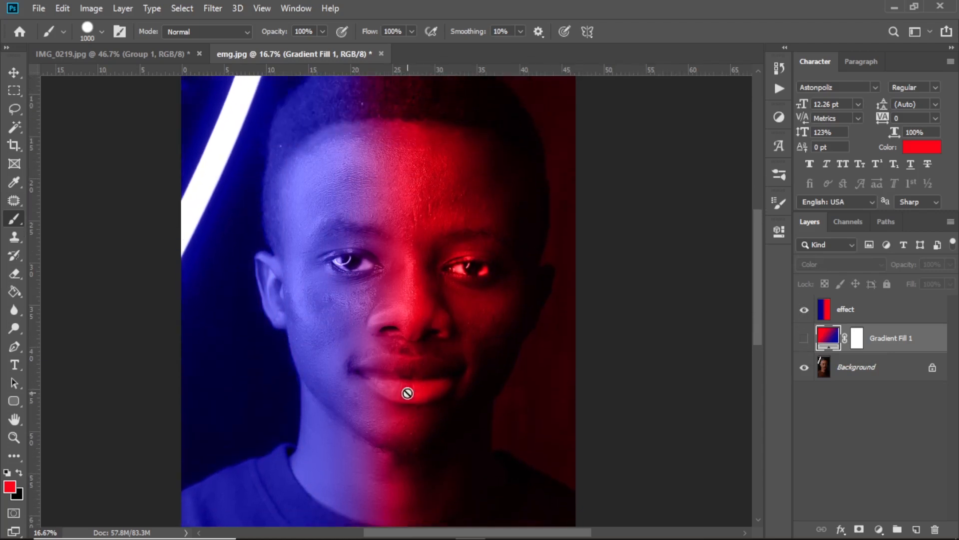
scroll(407, 389, "up", 1)
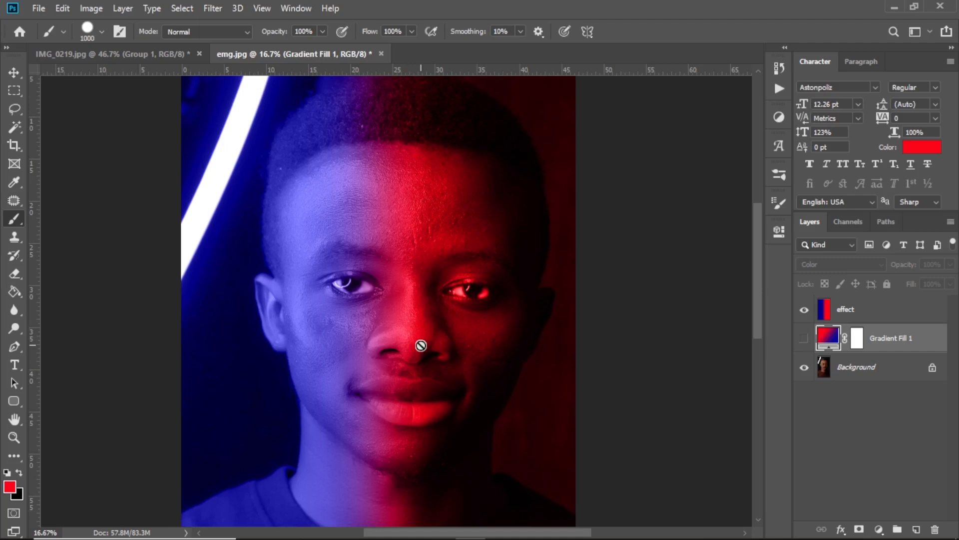
scroll(421, 346, "up", 2)
scroll(421, 345, "down", 6)
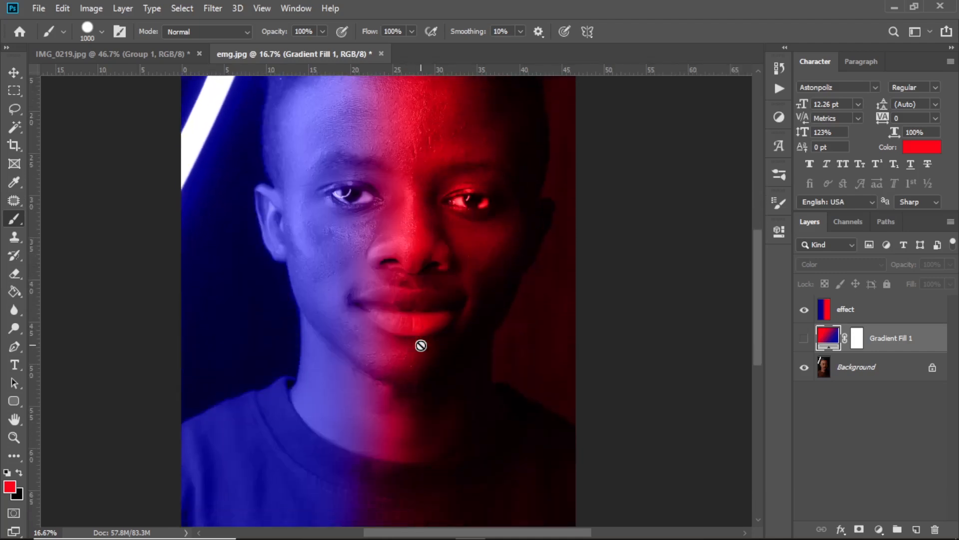
scroll(421, 345, "up", 4)
scroll(422, 343, "down", 4)
scroll(422, 343, "up", 4)
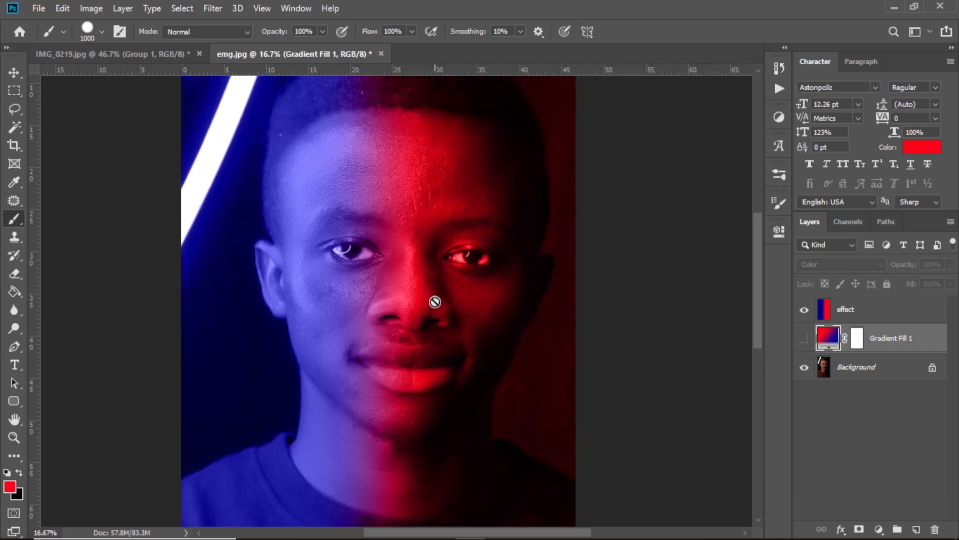
scroll(435, 277, "down", 4)
scroll(436, 275, "up", 4)
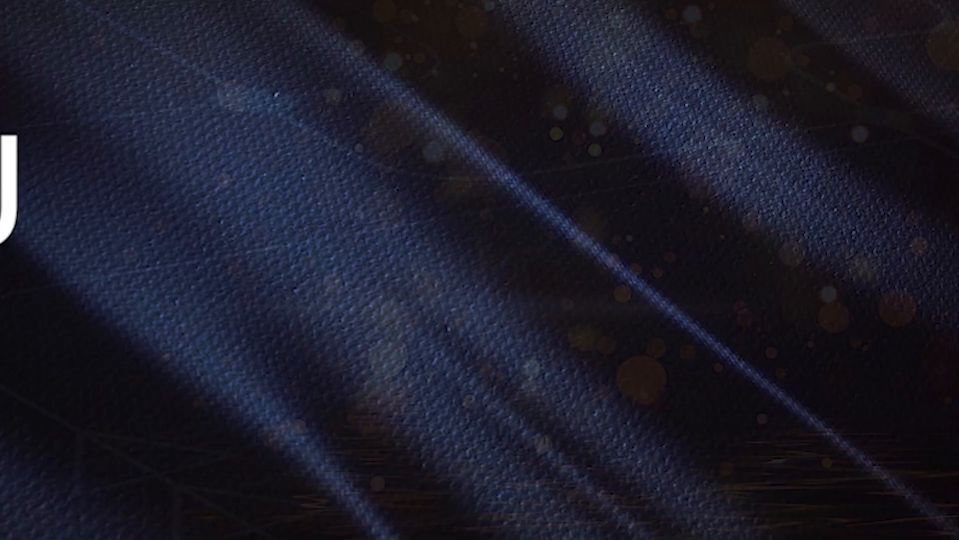